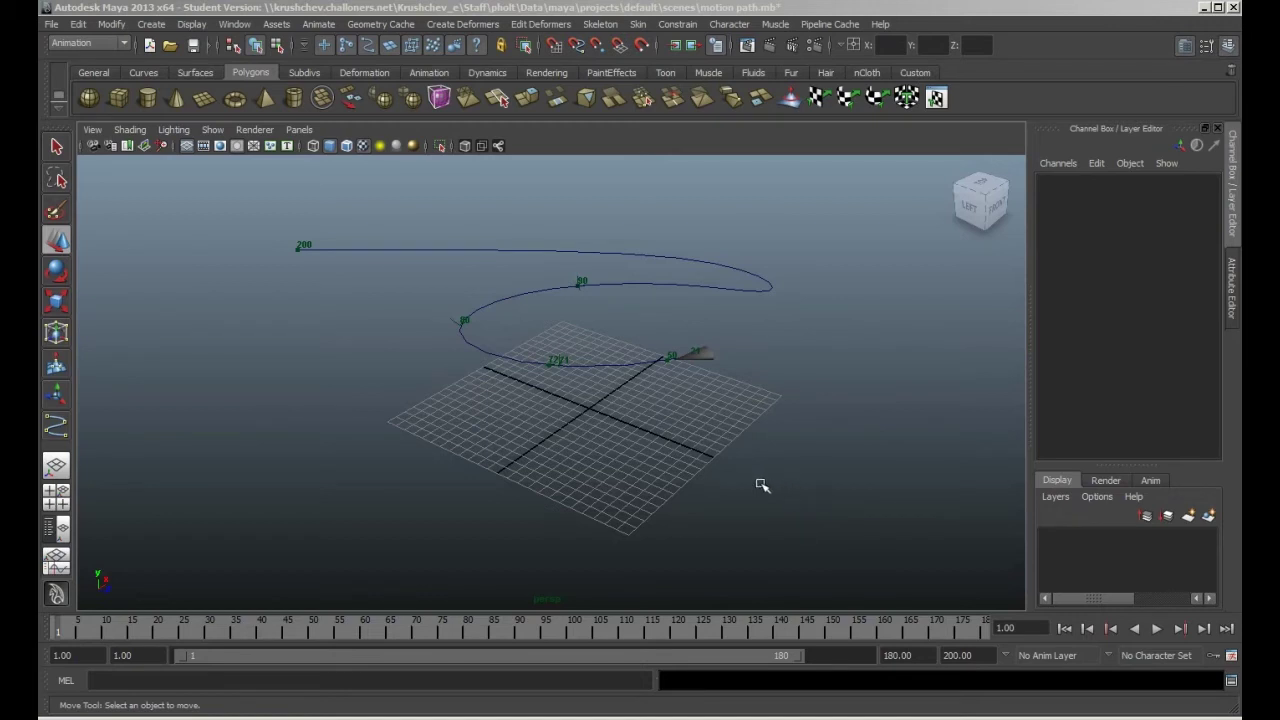
Key the cone's translate and rotate channels at frame 30.
left_click_drag(797, 457, 770, 433, "alt")
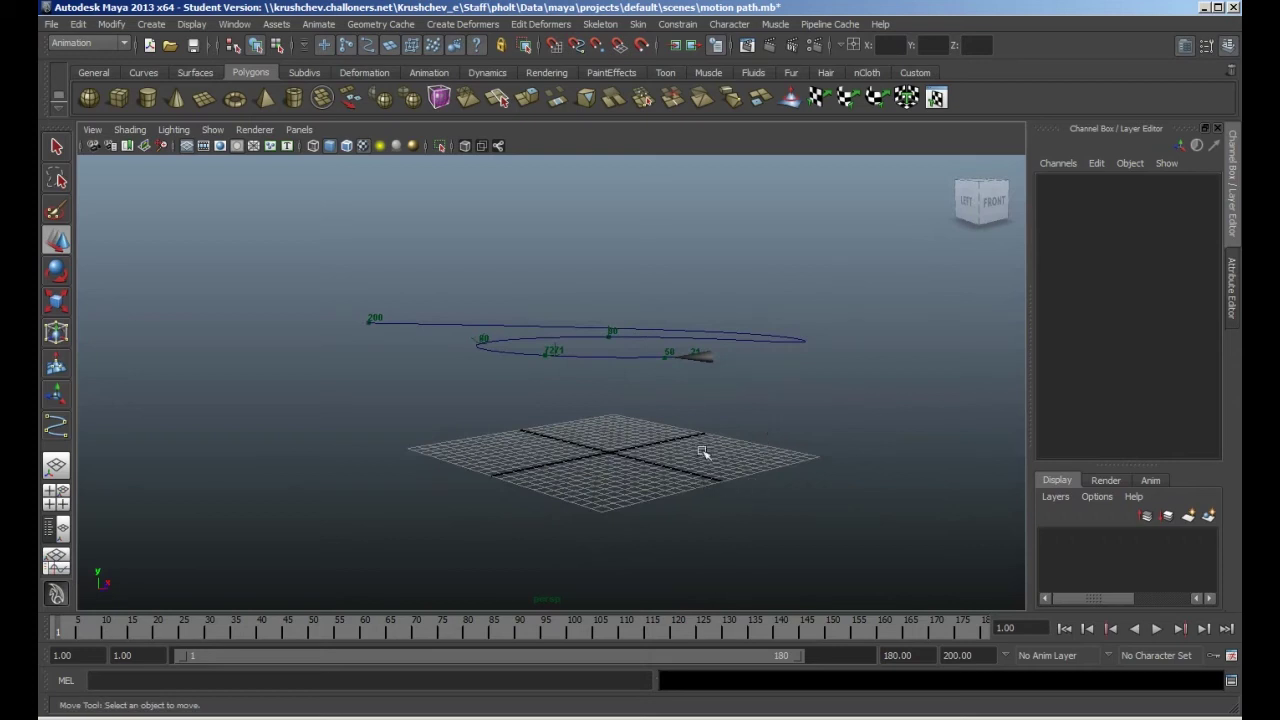
left_click_drag(677, 411, 647, 434, "alt")
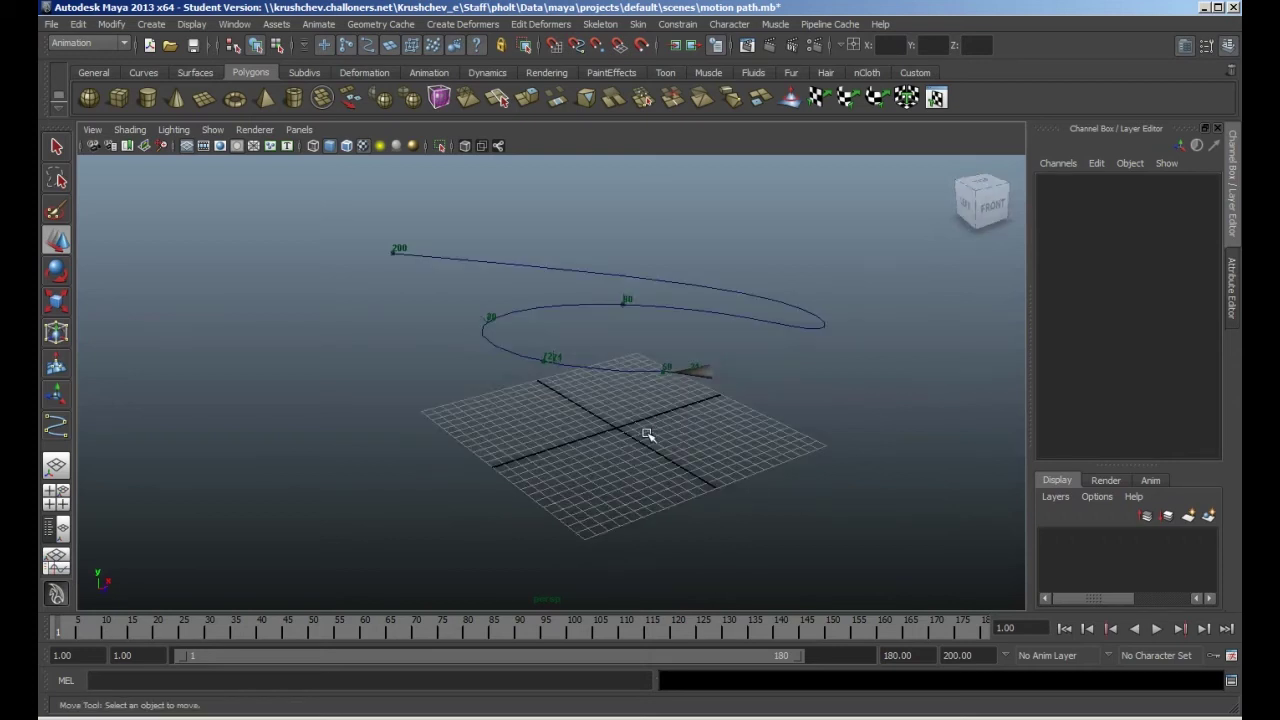
left_click(706, 378)
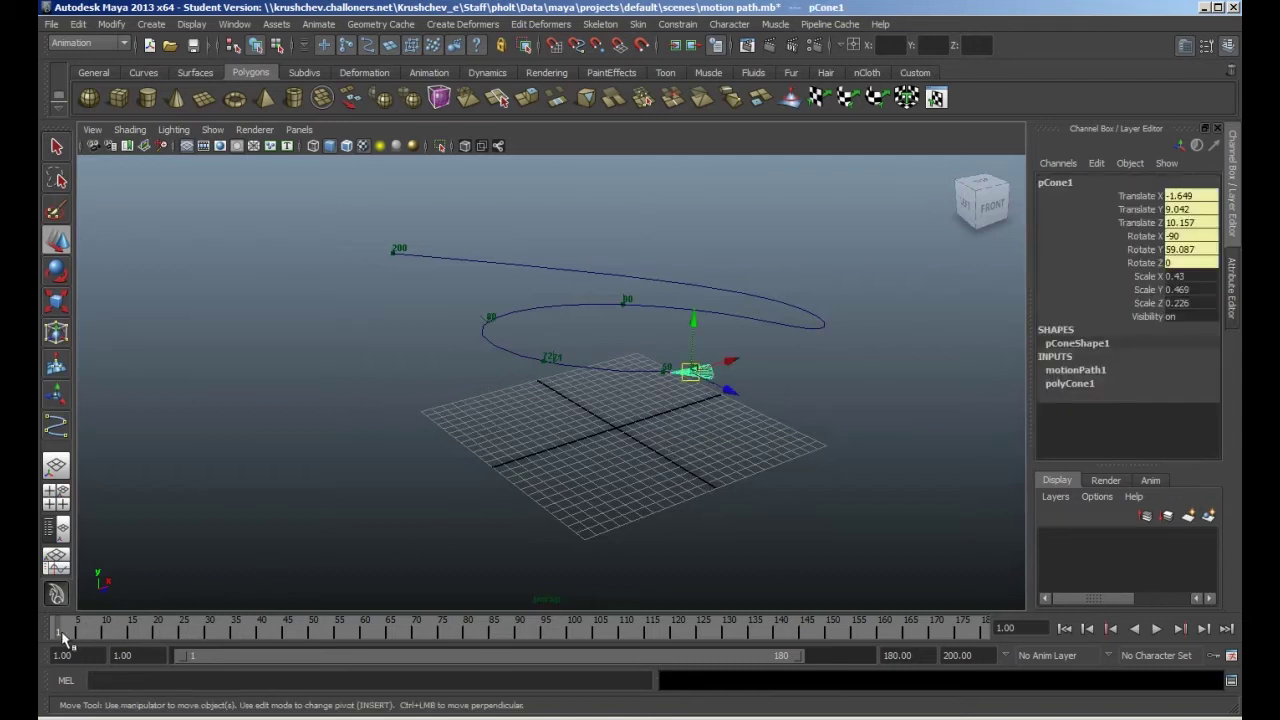
key("alt+v")
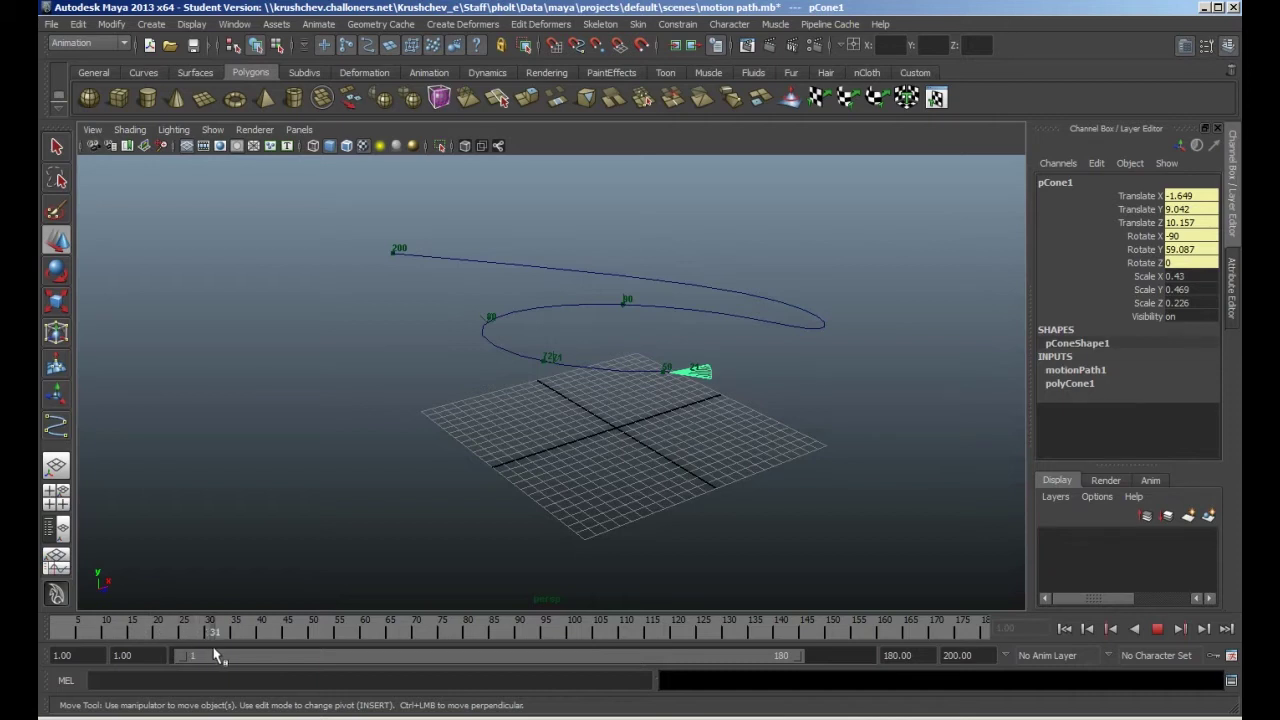
mouse_move(358, 660)
left_mouse_down()
mouse_move(238, 630)
mouse_move(188, 633)
mouse_move(209, 630)
left_mouse_up()
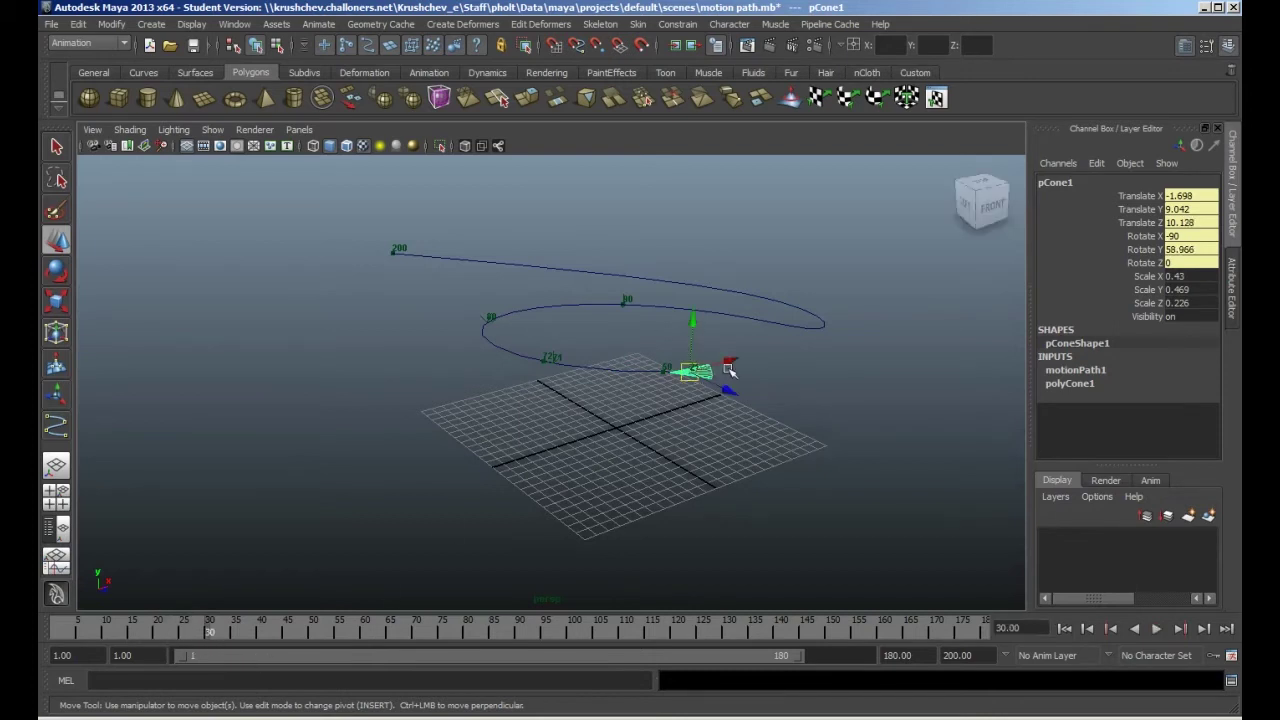
left_click_drag(1148, 263, 1132, 199)
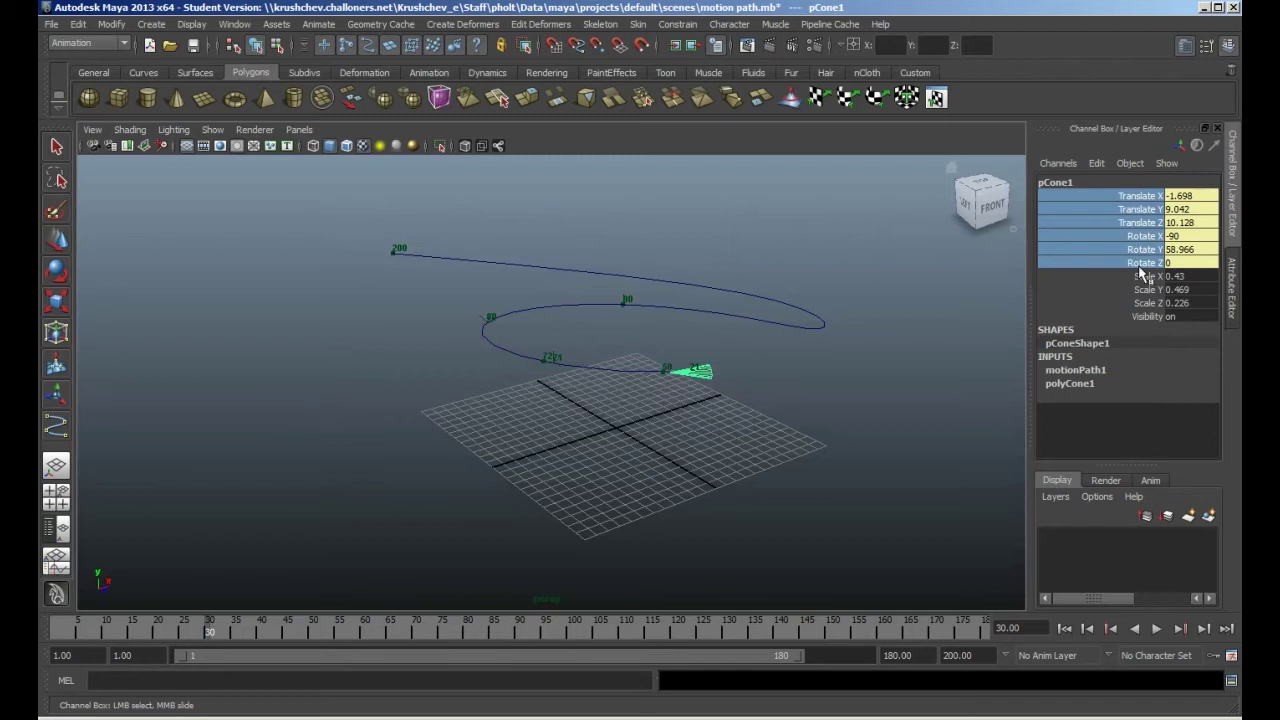
right_click(1143, 230)
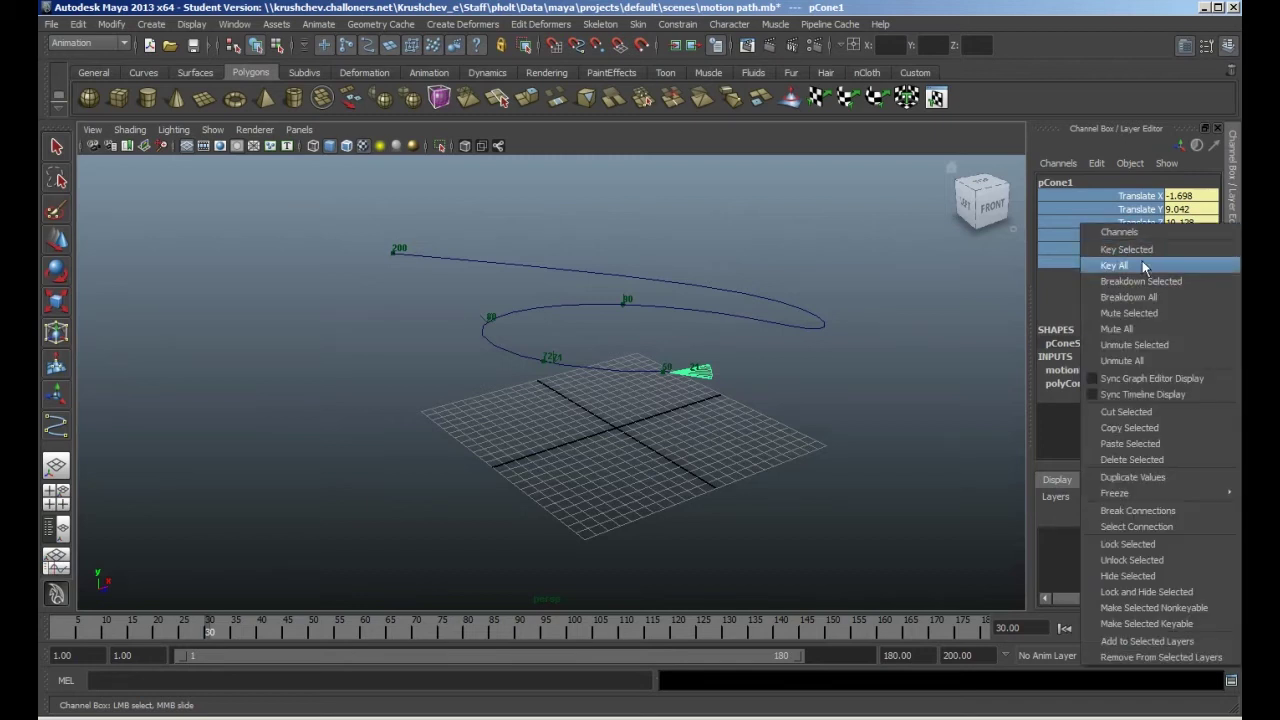
left_click(1139, 249)
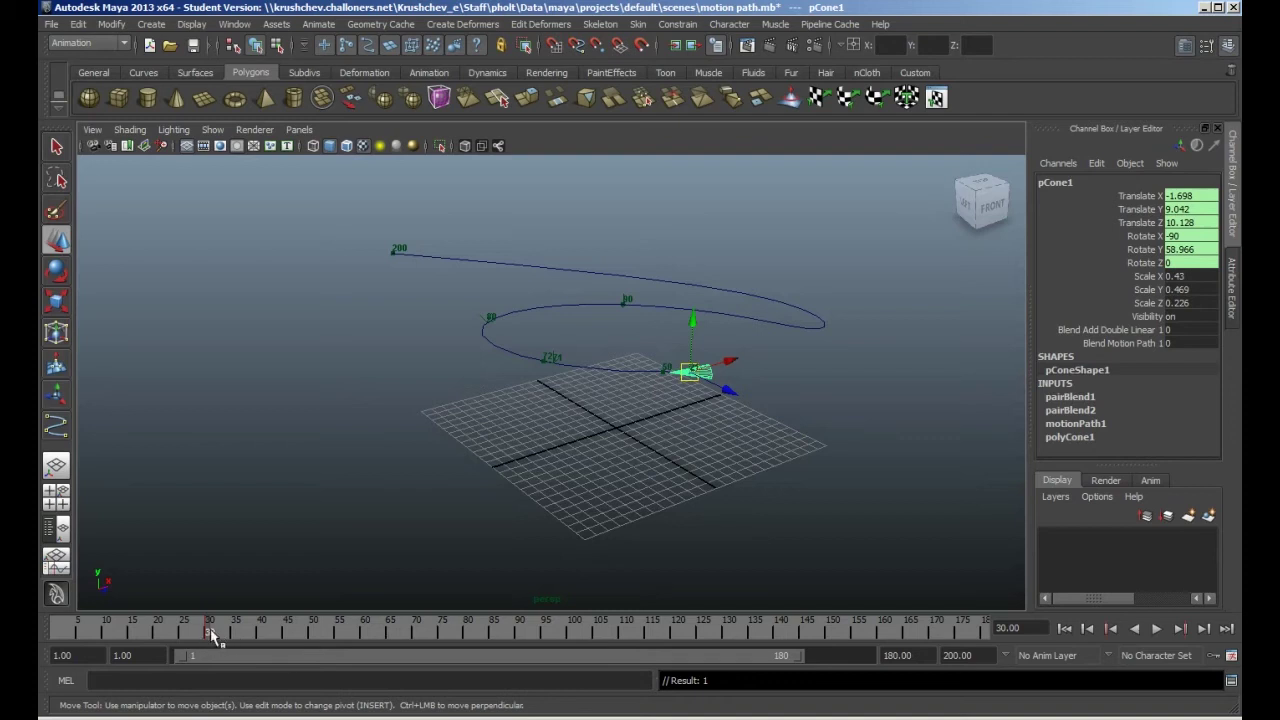
At frame 1, move the cone off the path to about X 10.66, Y 2.36, Z 17.99 and key its translate and rotate channels.
left_click_drag(210, 640, 40, 651)
left_click_drag(693, 323, 772, 466)
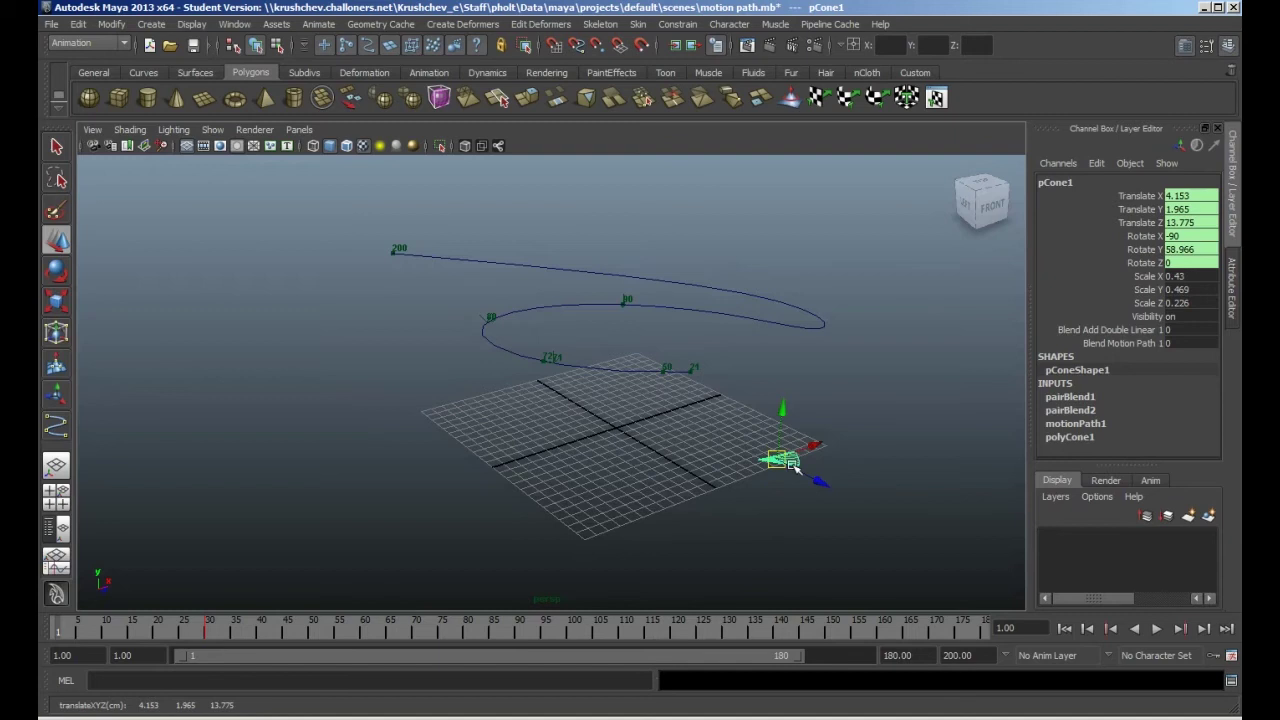
left_click_drag(792, 456, 882, 456)
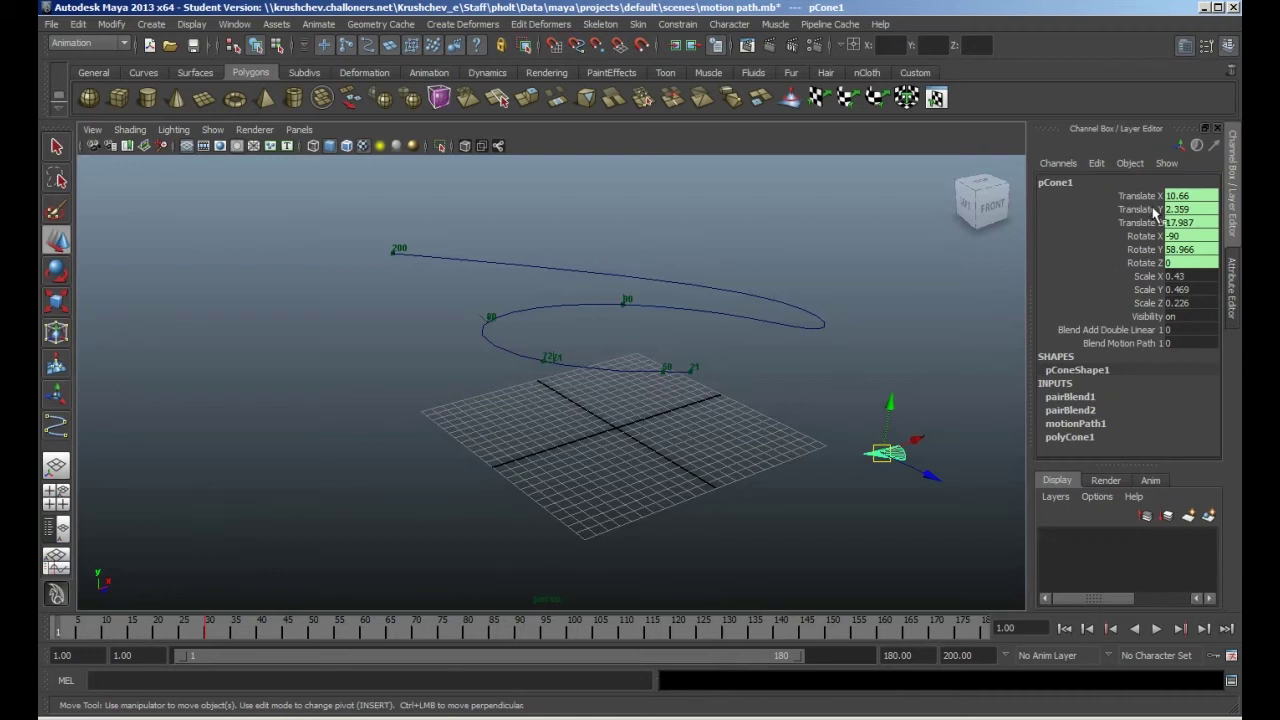
left_click_drag(1150, 197, 1150, 264)
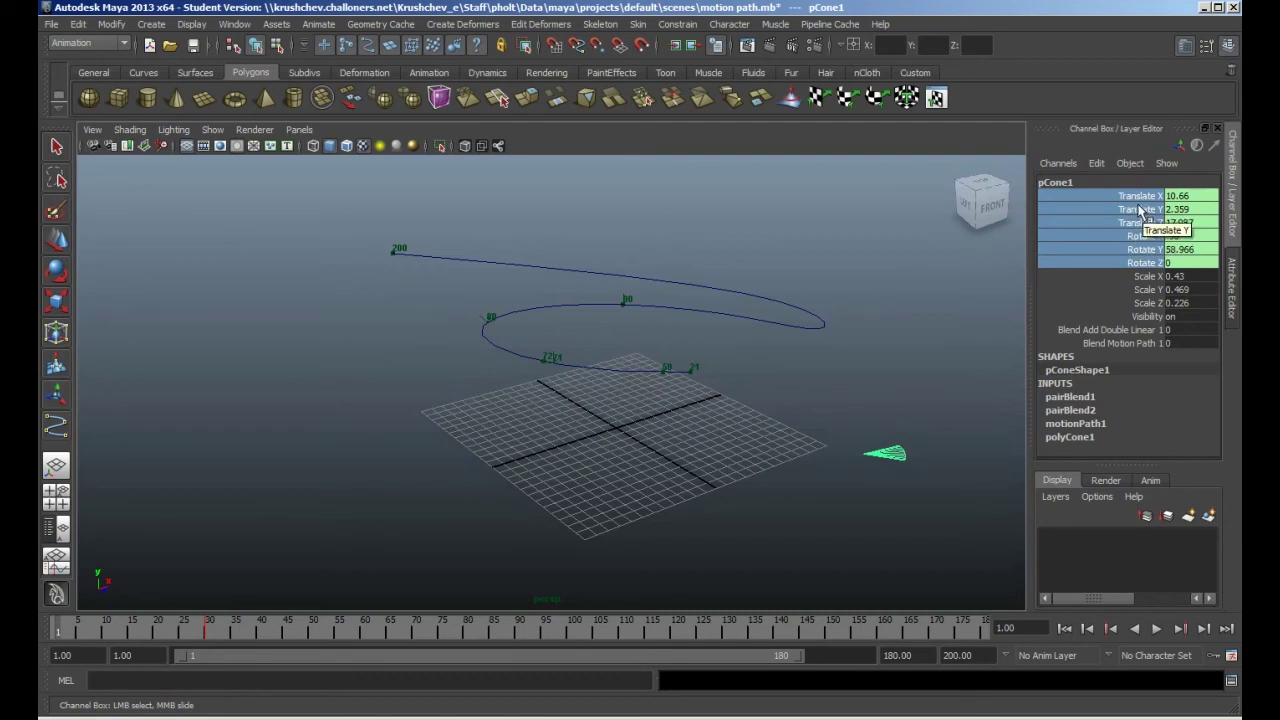
right_click(1138, 228)
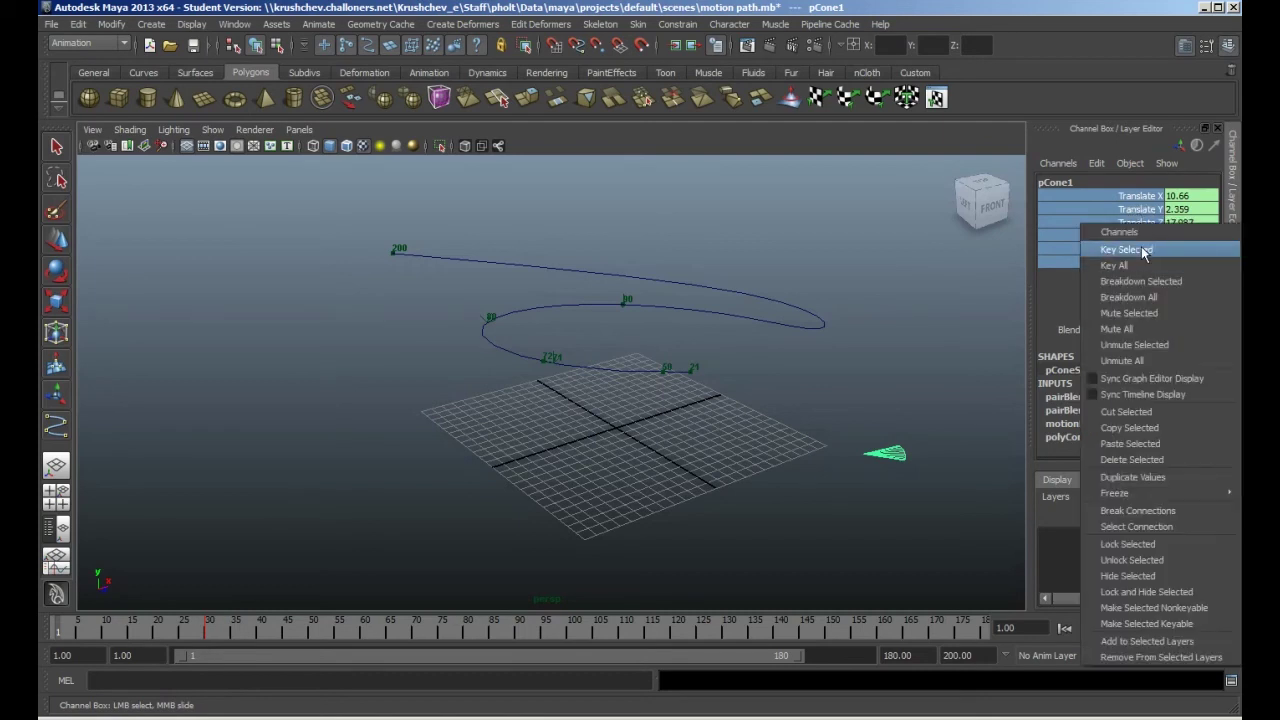
left_click(1141, 249)
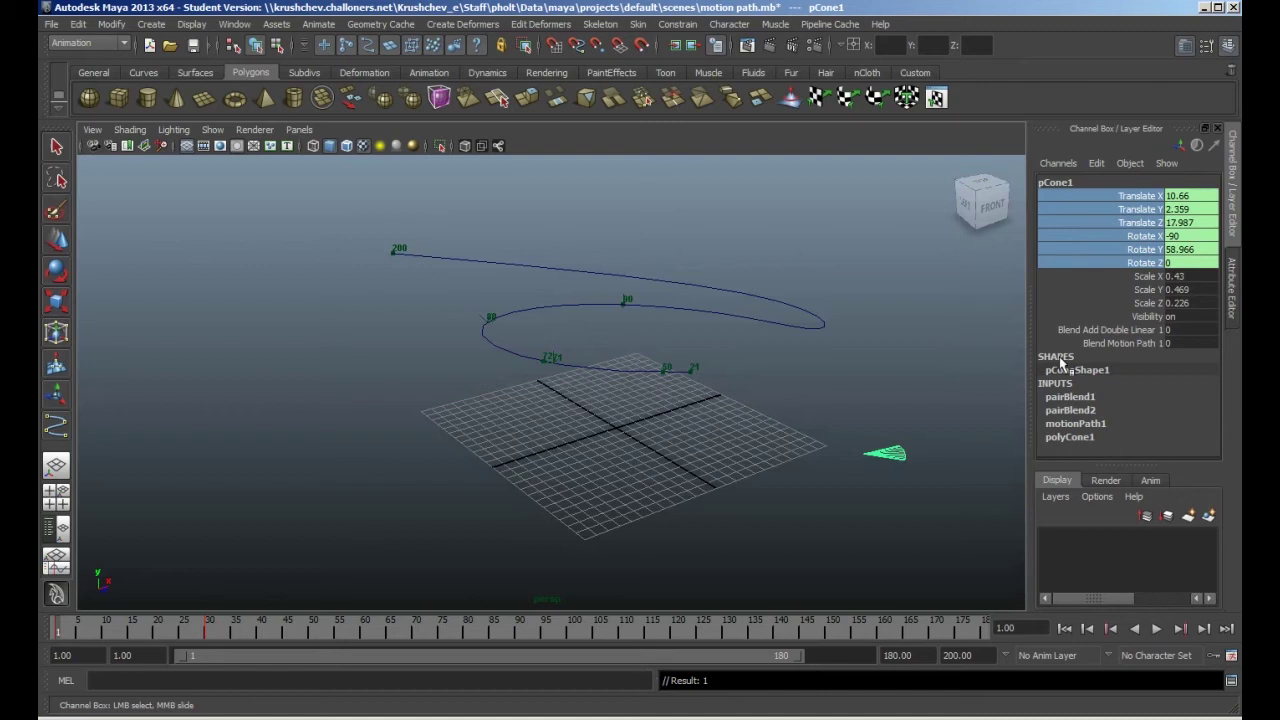
Set the cone's Blend Add Double Linear 1 and Blend Motion Path 1 attributes to 1.
key("alt+v")
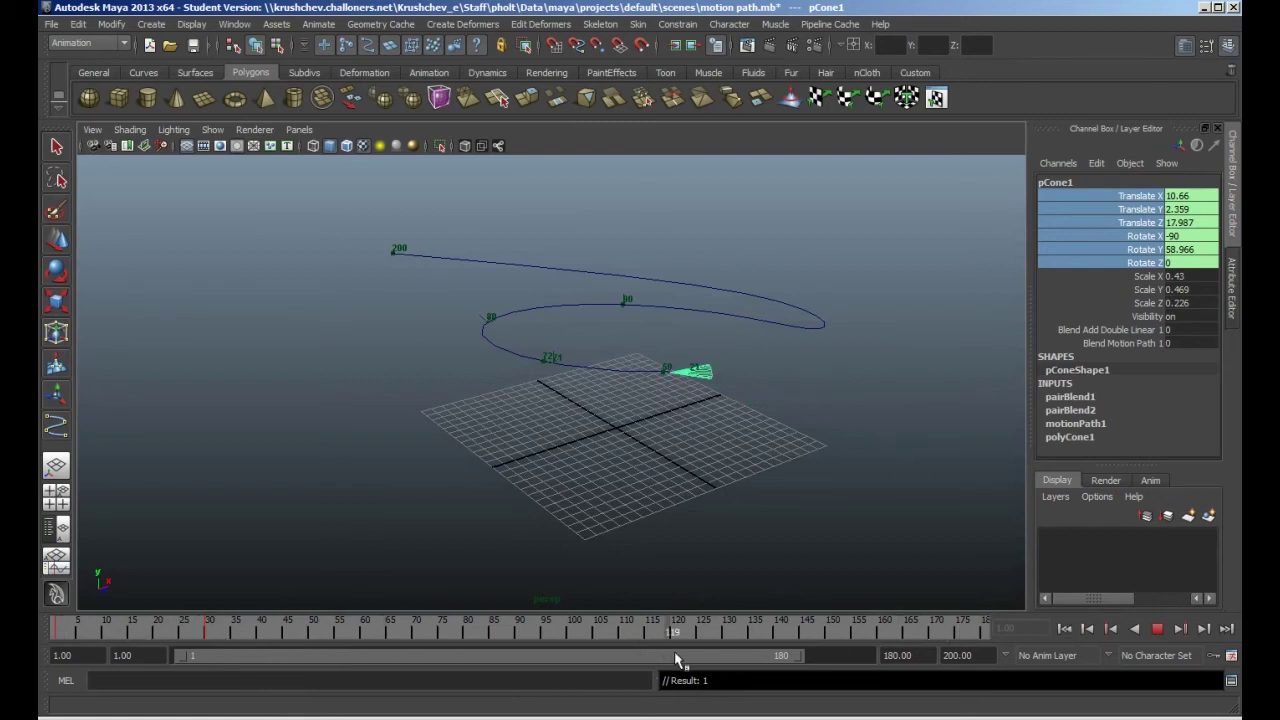
key("Escape")
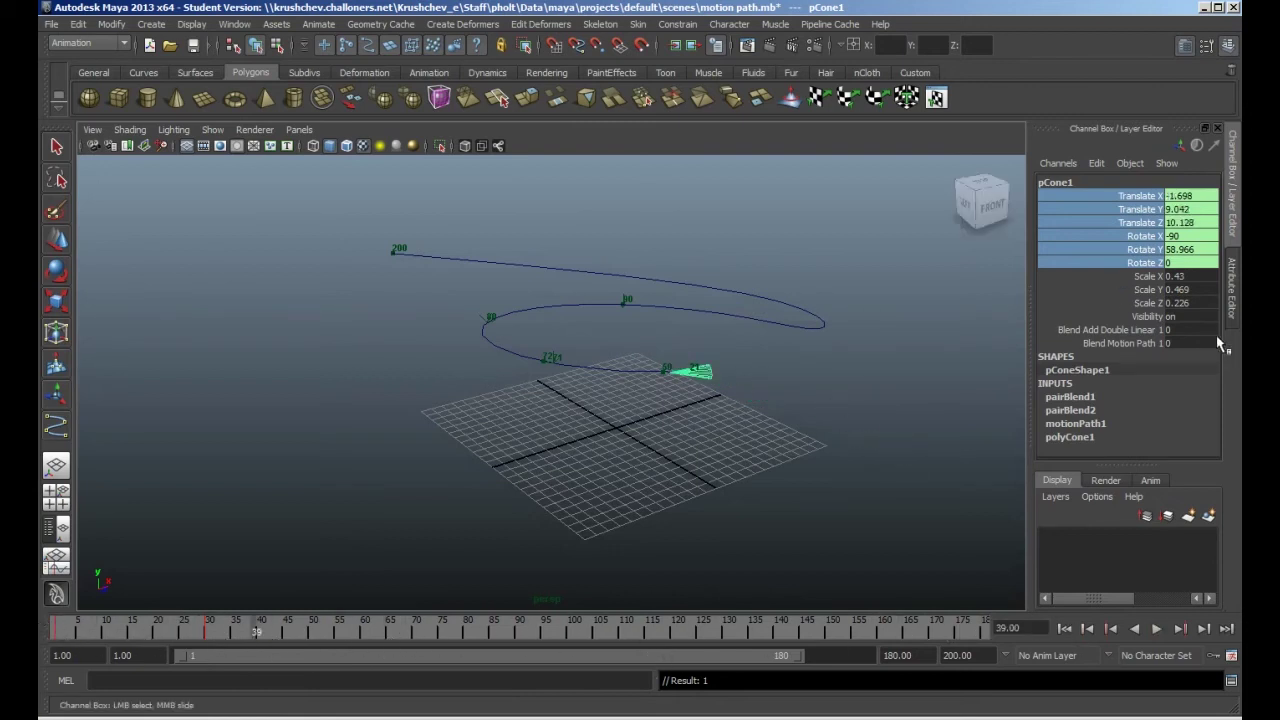
left_click_drag(1200, 329, 1205, 344)
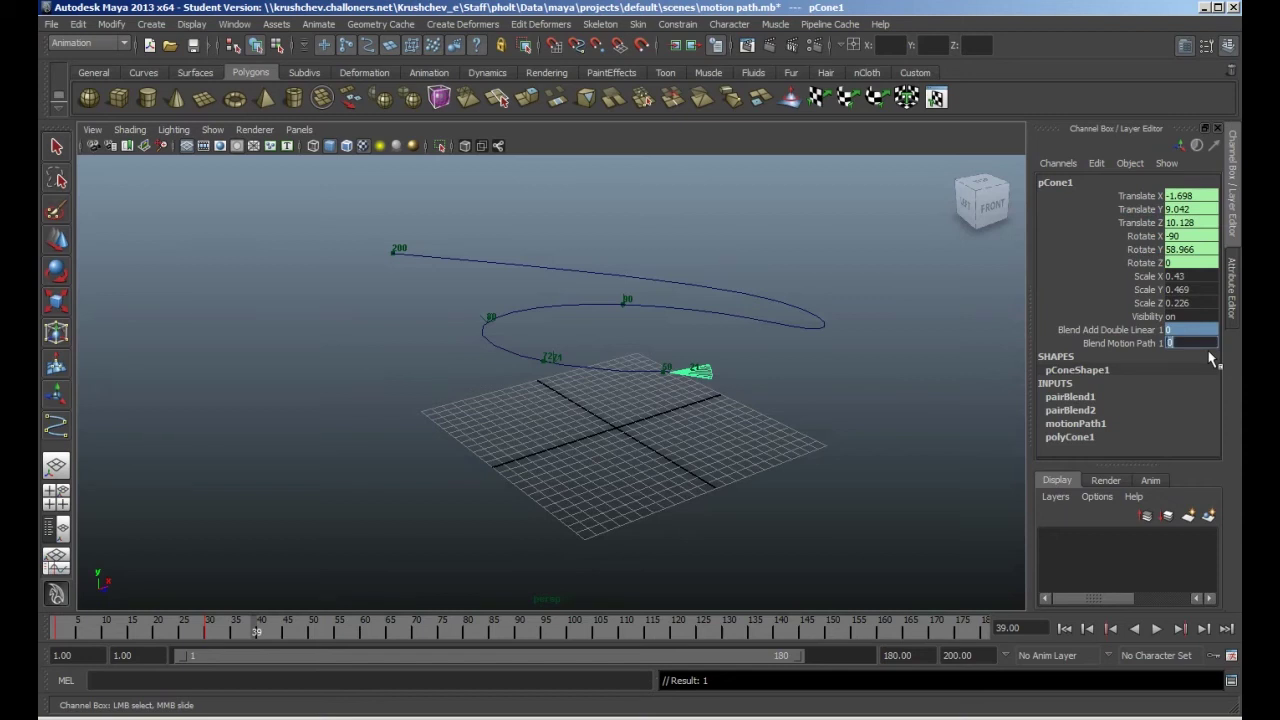
type("2")
key("Return")
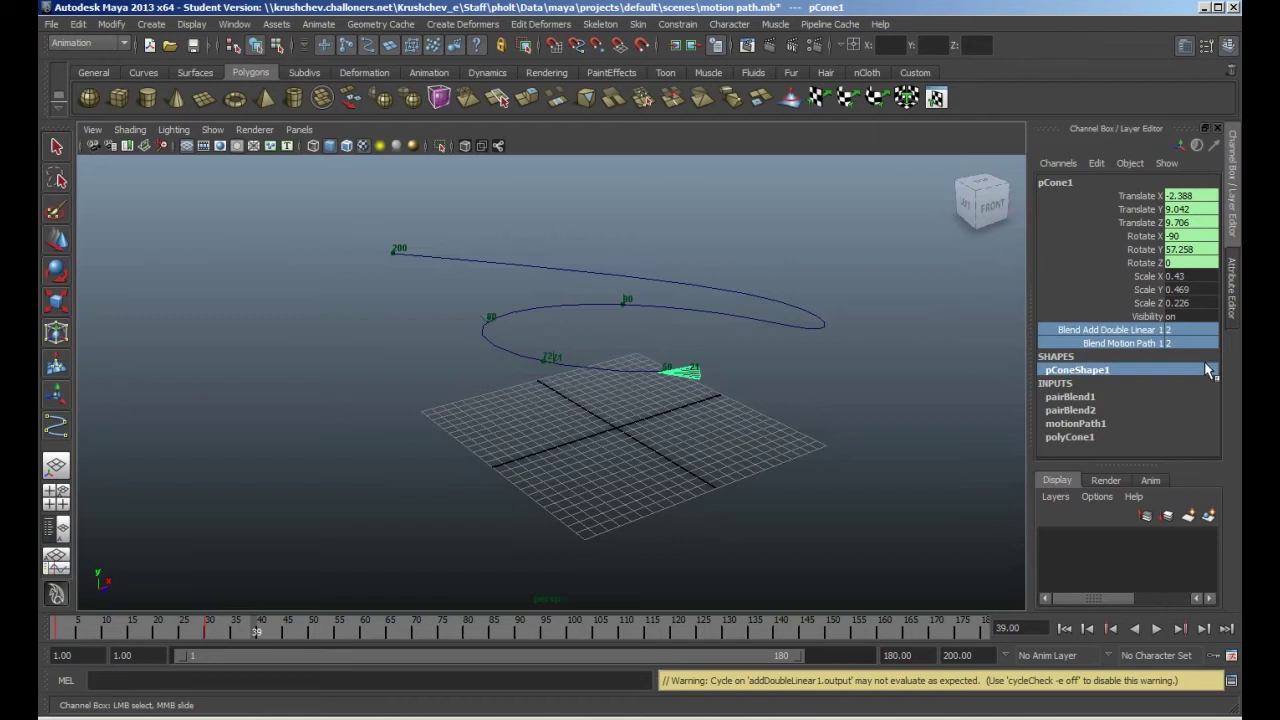
left_click(1205, 342)
type("1")
key("Return")
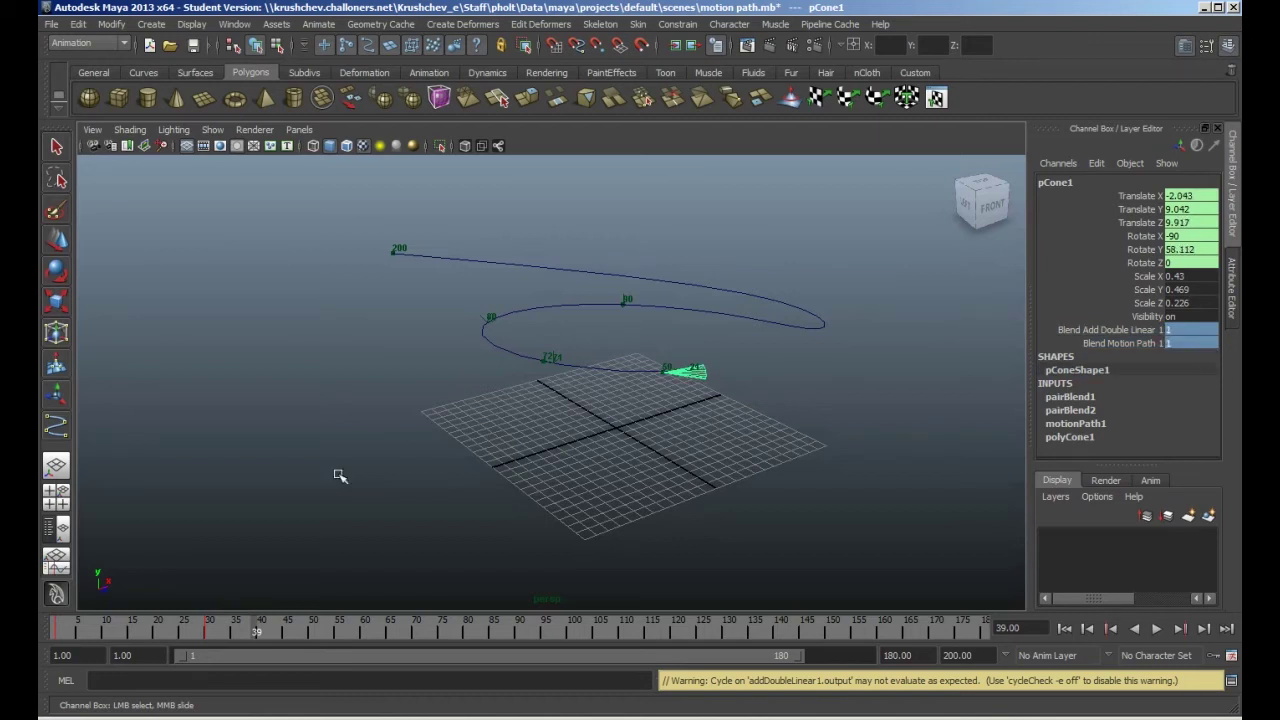
Key both blend attributes of the cone at frame 35.
key("alt+v")
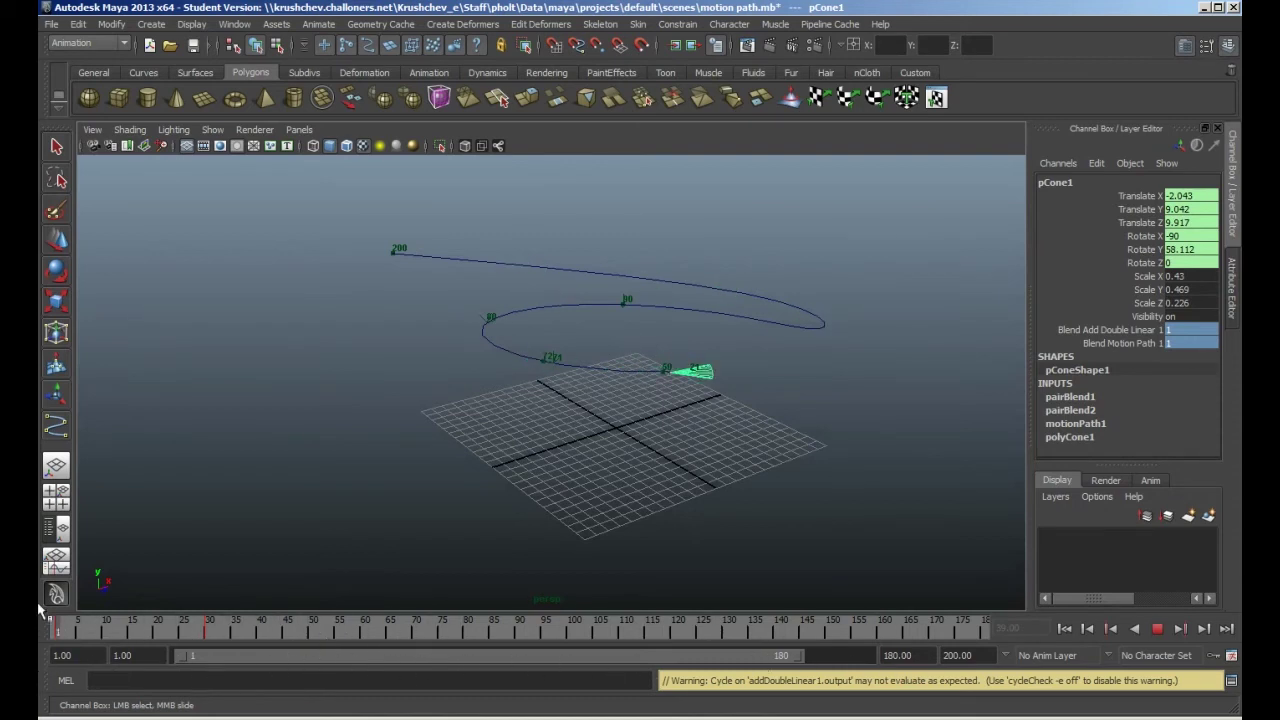
left_click_drag(184, 641, 234, 638)
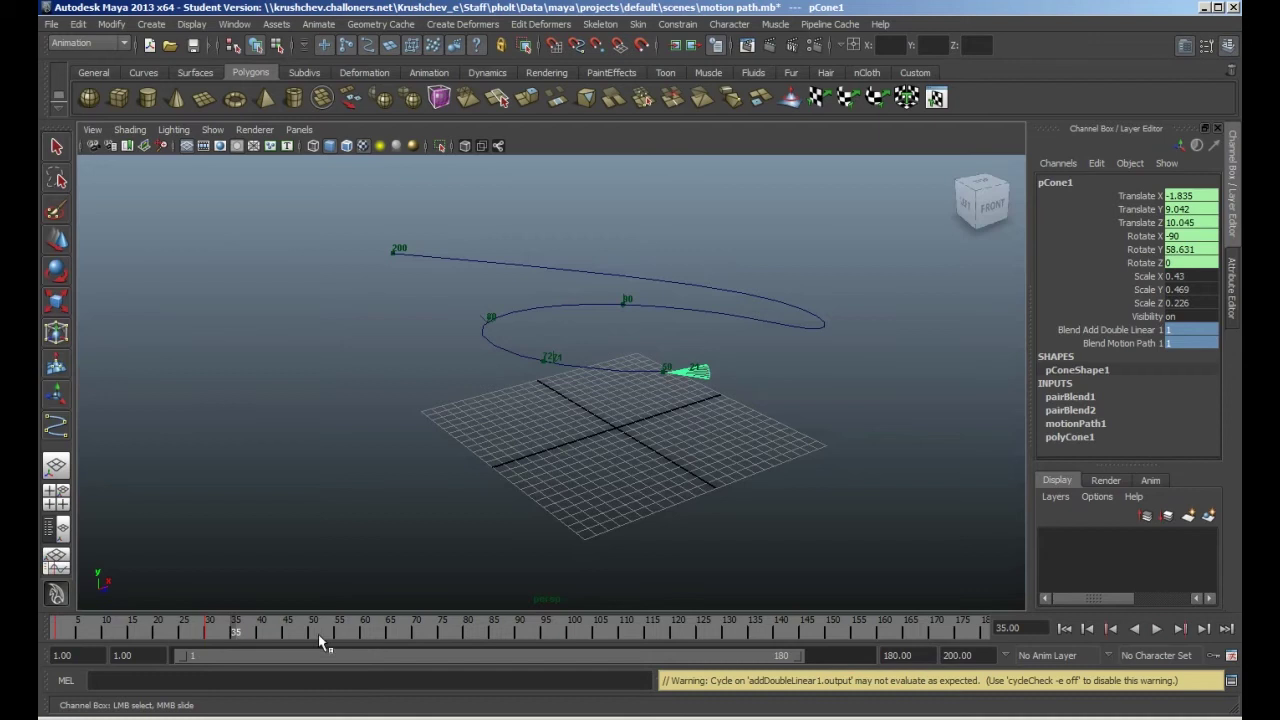
left_click_drag(1129, 330, 1133, 350)
right_click(1131, 353)
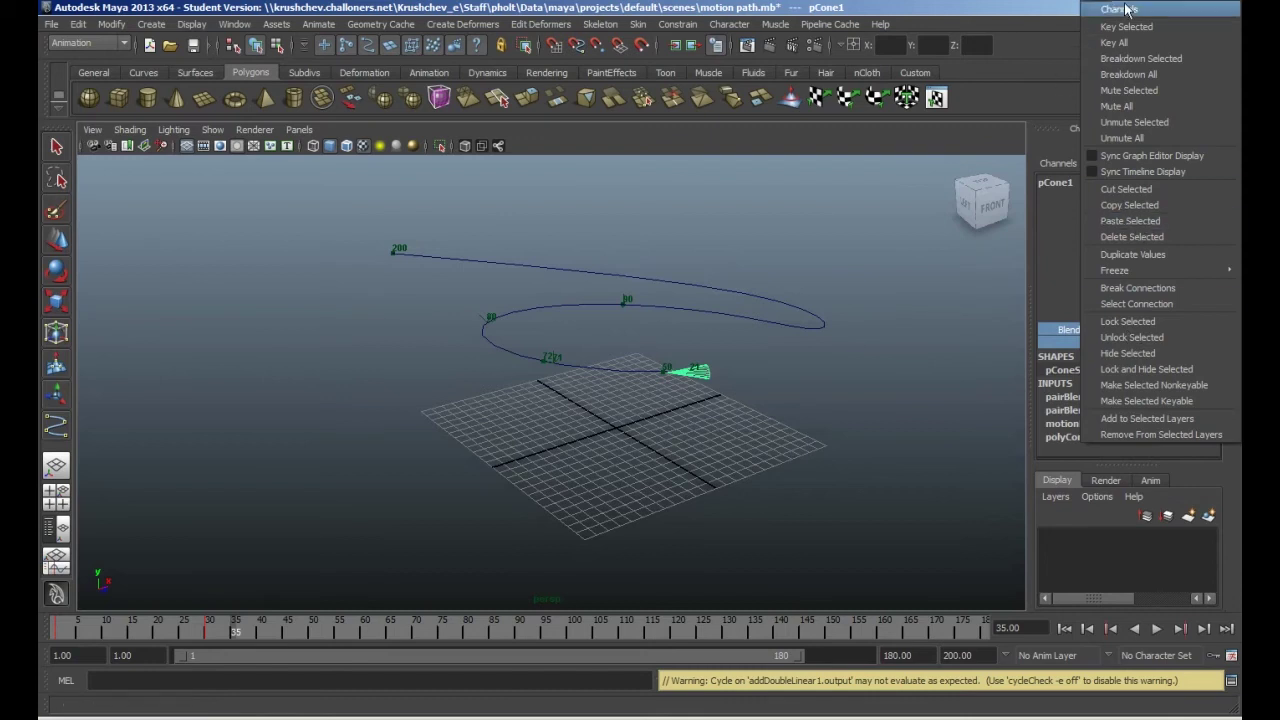
left_click(1142, 27)
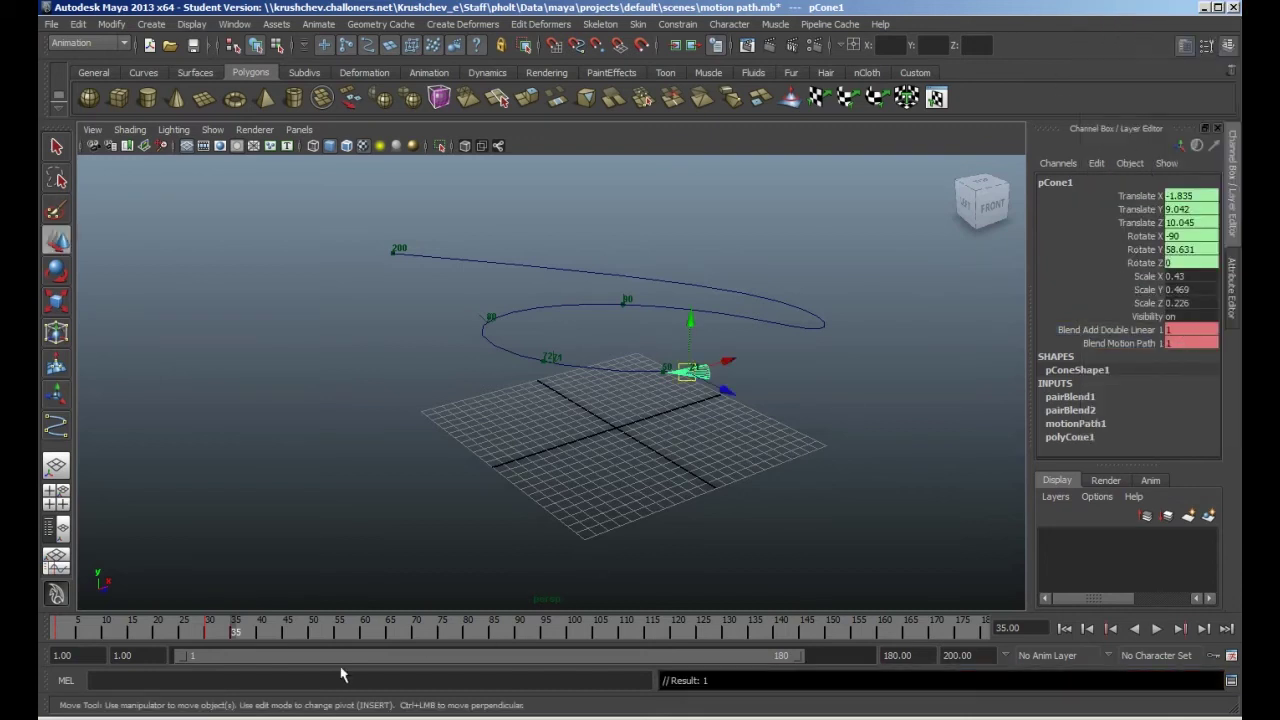
At frame 1, set both blend attributes of the cone to 0 and key them.
key("alt+v")
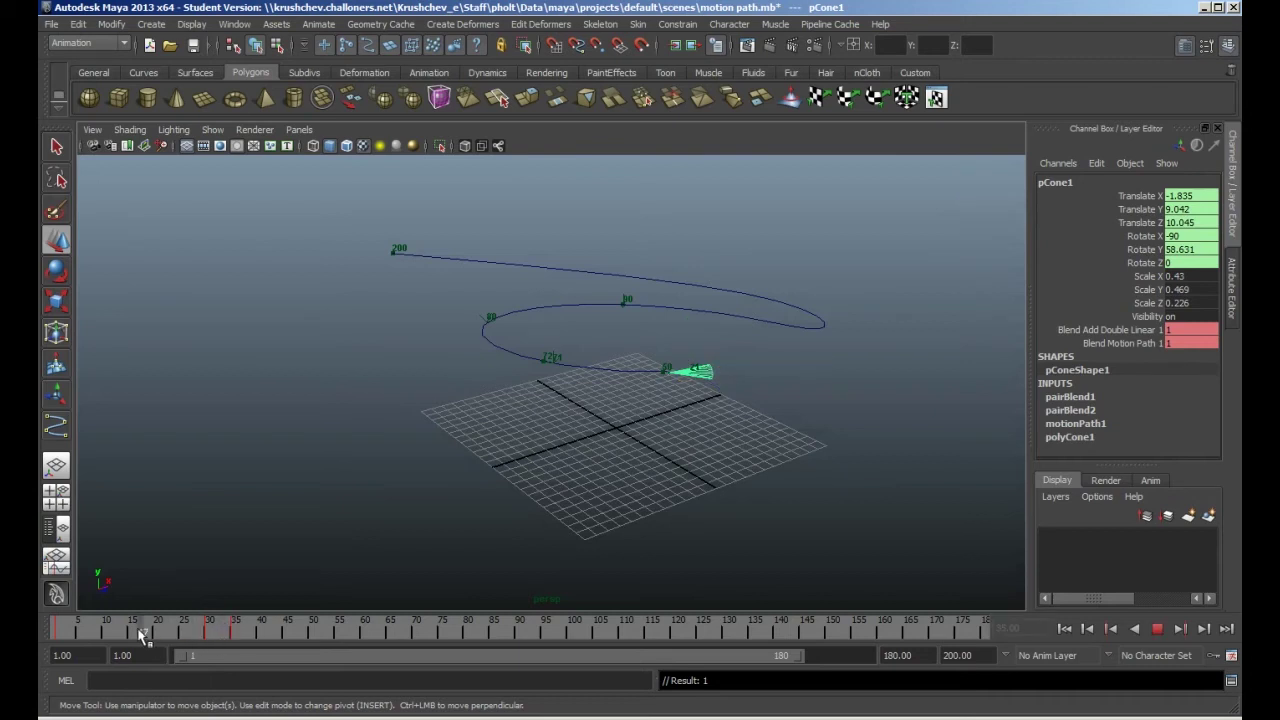
left_click(55, 627)
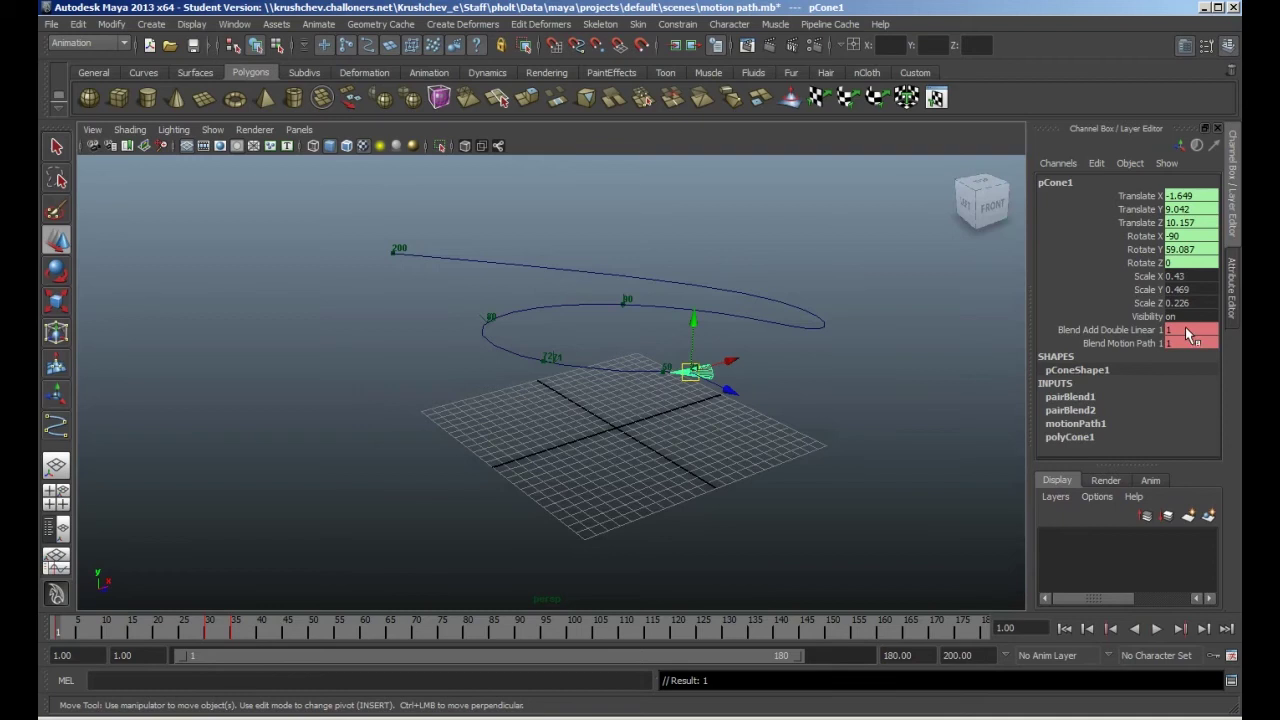
left_click_drag(1185, 331, 1193, 345)
type("0")
key("Return")
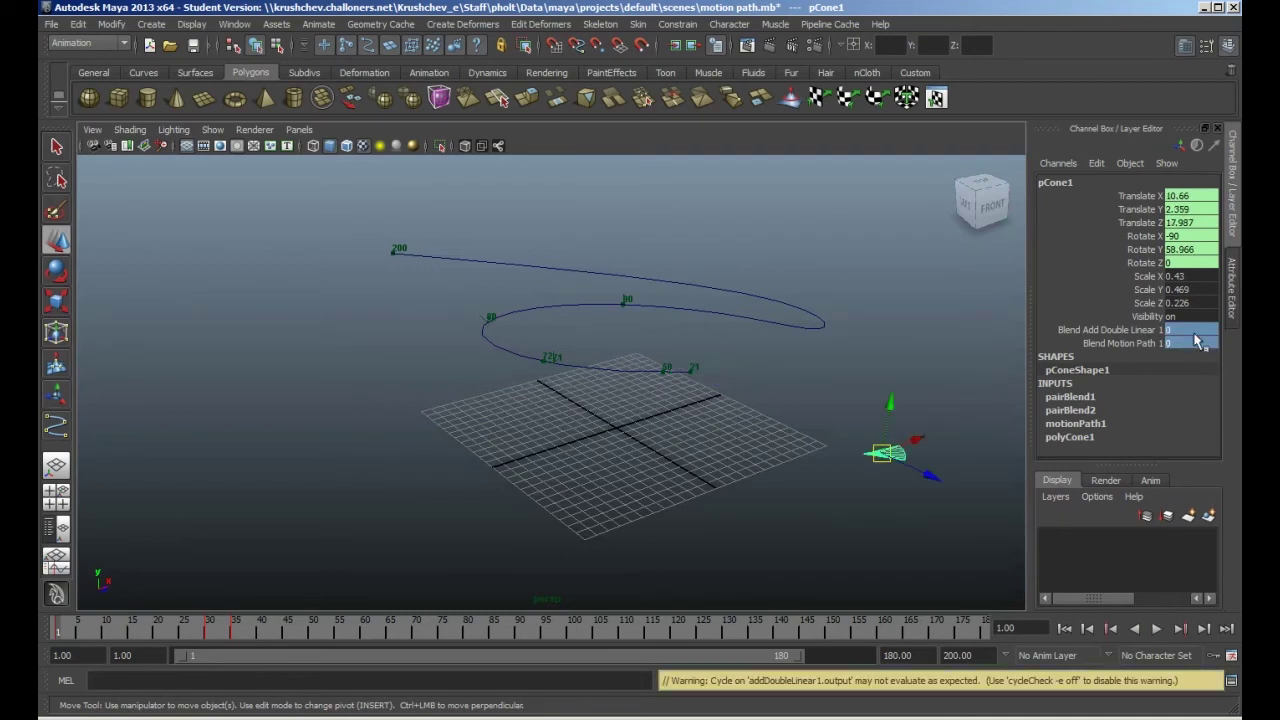
left_click_drag(1140, 331, 1143, 343)
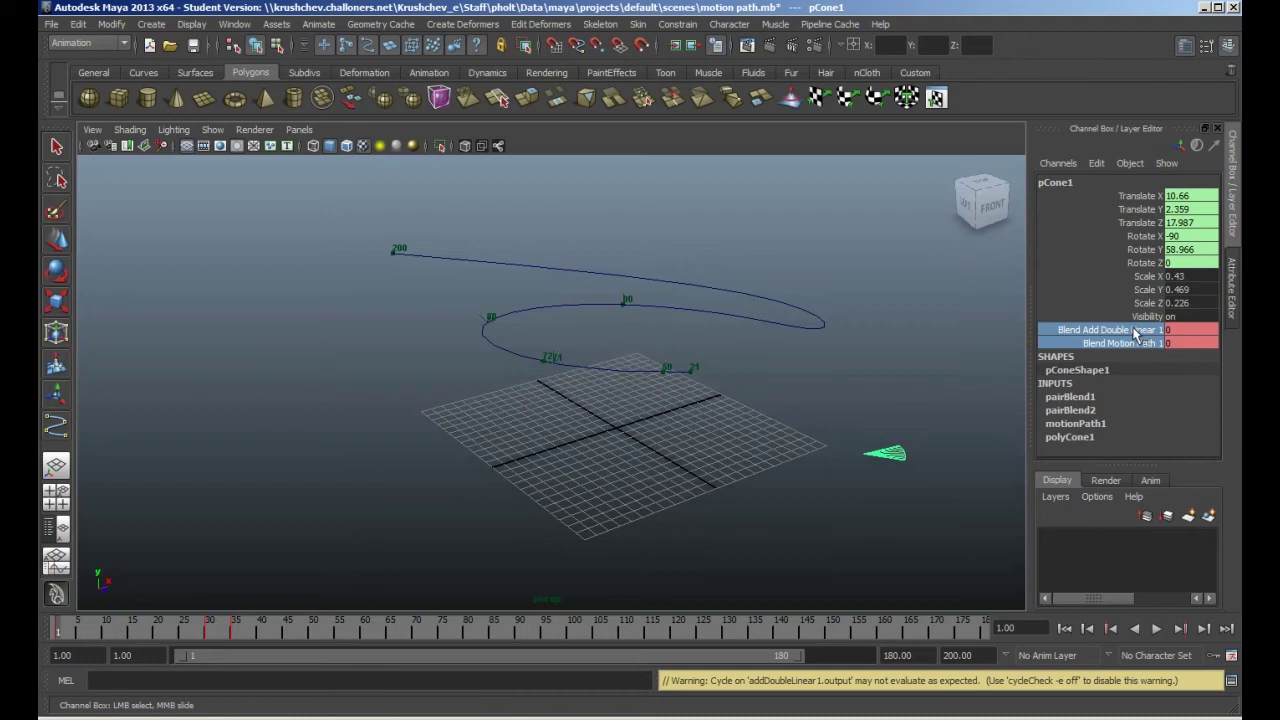
right_click(1136, 331)
left_click(1141, 28)
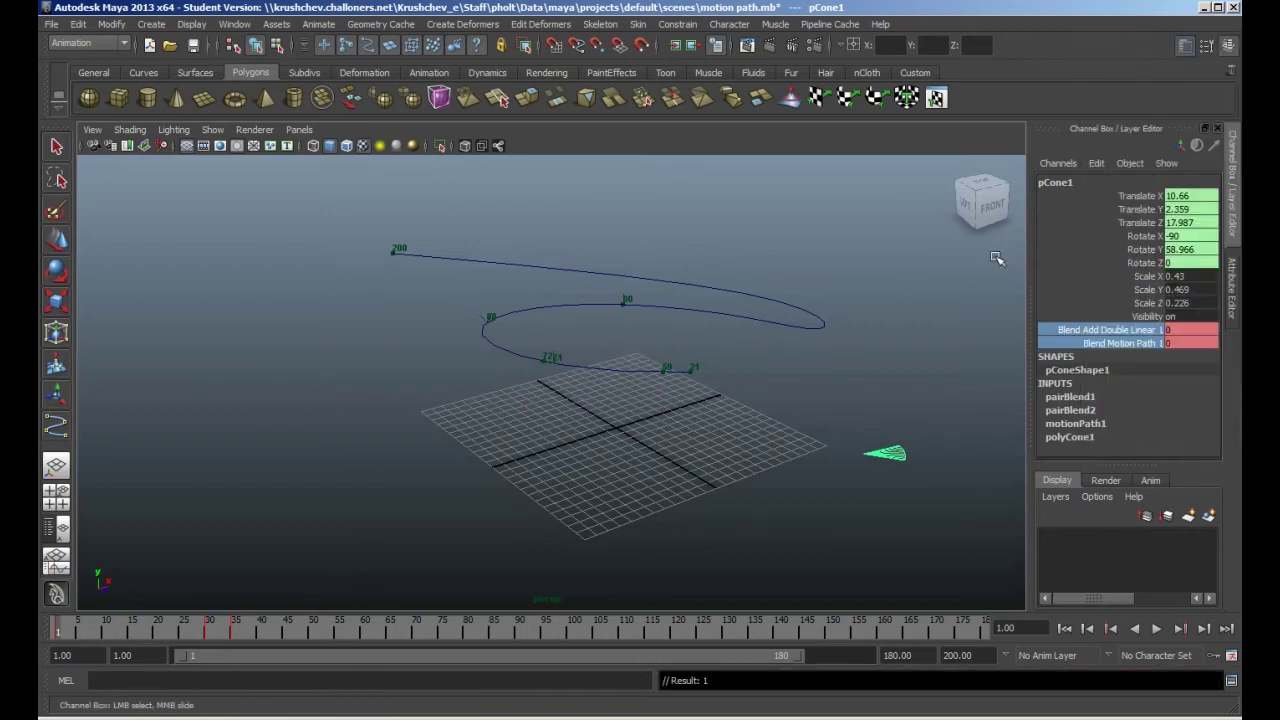
Play back the animation from frame 1 to check how the cone blends onto the motion path.
key("alt+v")
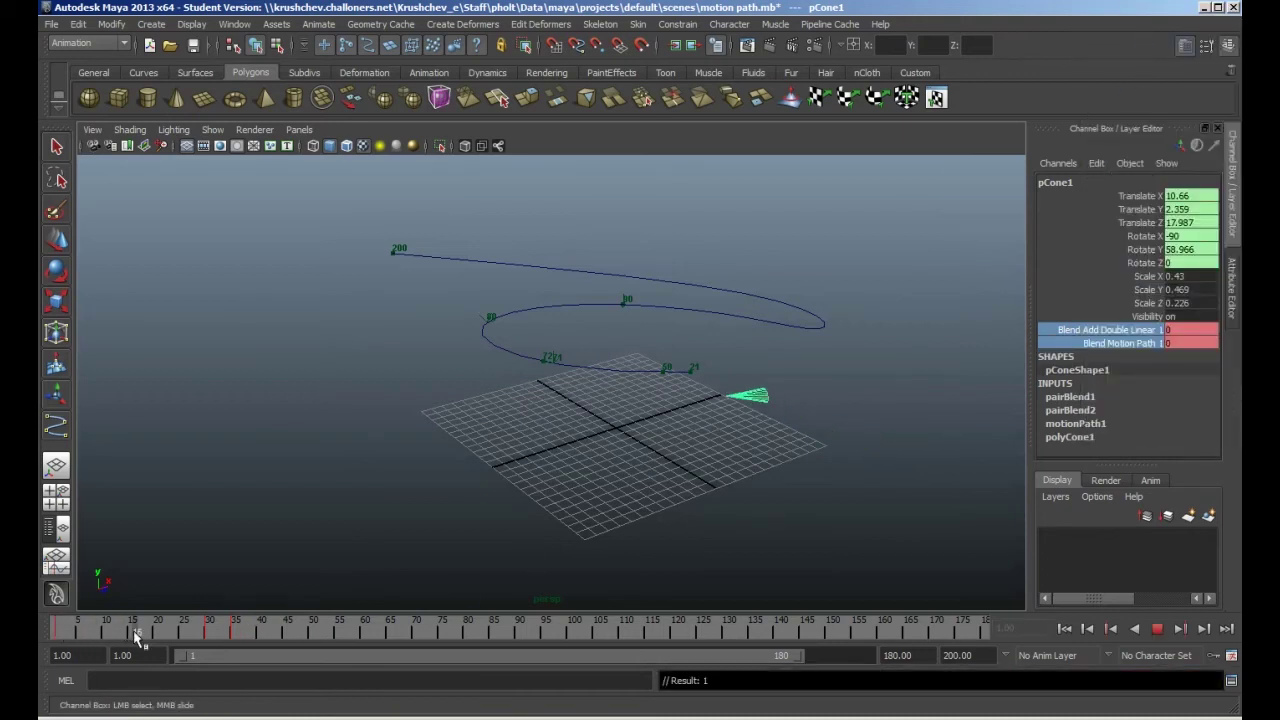
mouse_move(233, 631)
left_mouse_down()
mouse_move(408, 639)
mouse_move(104, 637)
left_mouse_up()
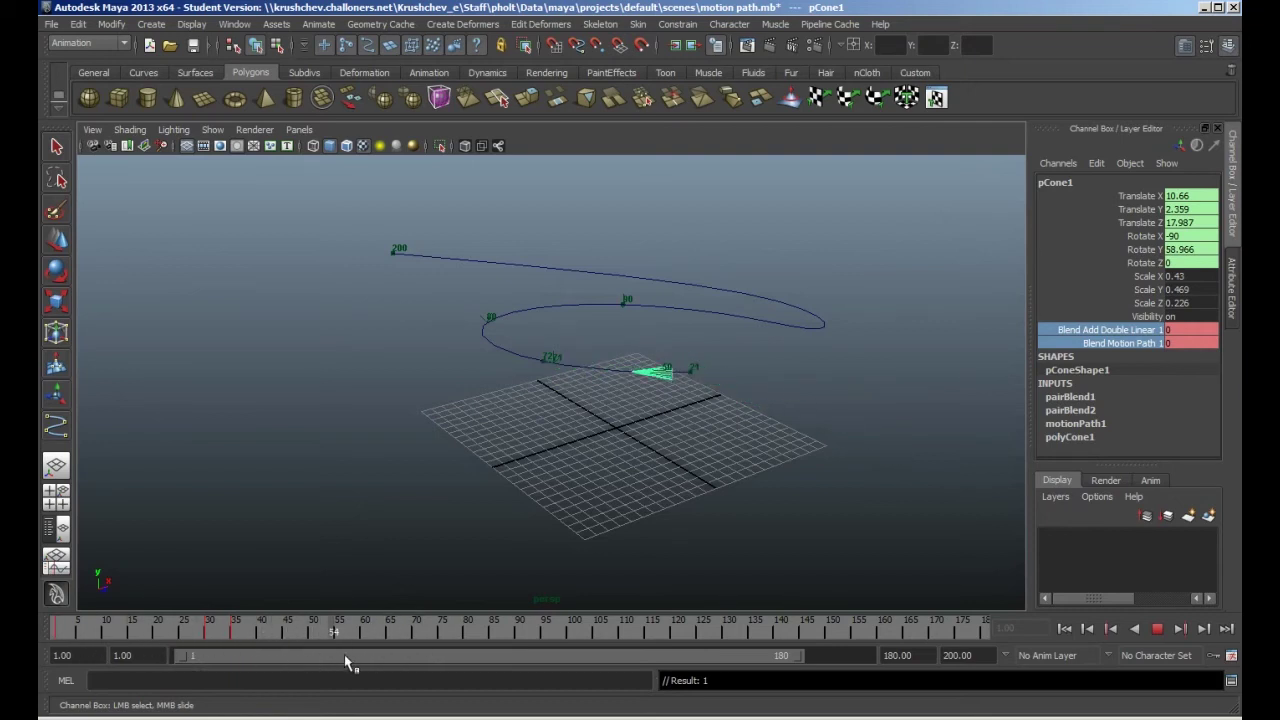
mouse_move(608, 641)
left_mouse_down()
mouse_move(263, 672)
mouse_move(48, 660)
mouse_move(471, 663)
mouse_move(363, 674)
mouse_move(60, 666)
left_mouse_up()
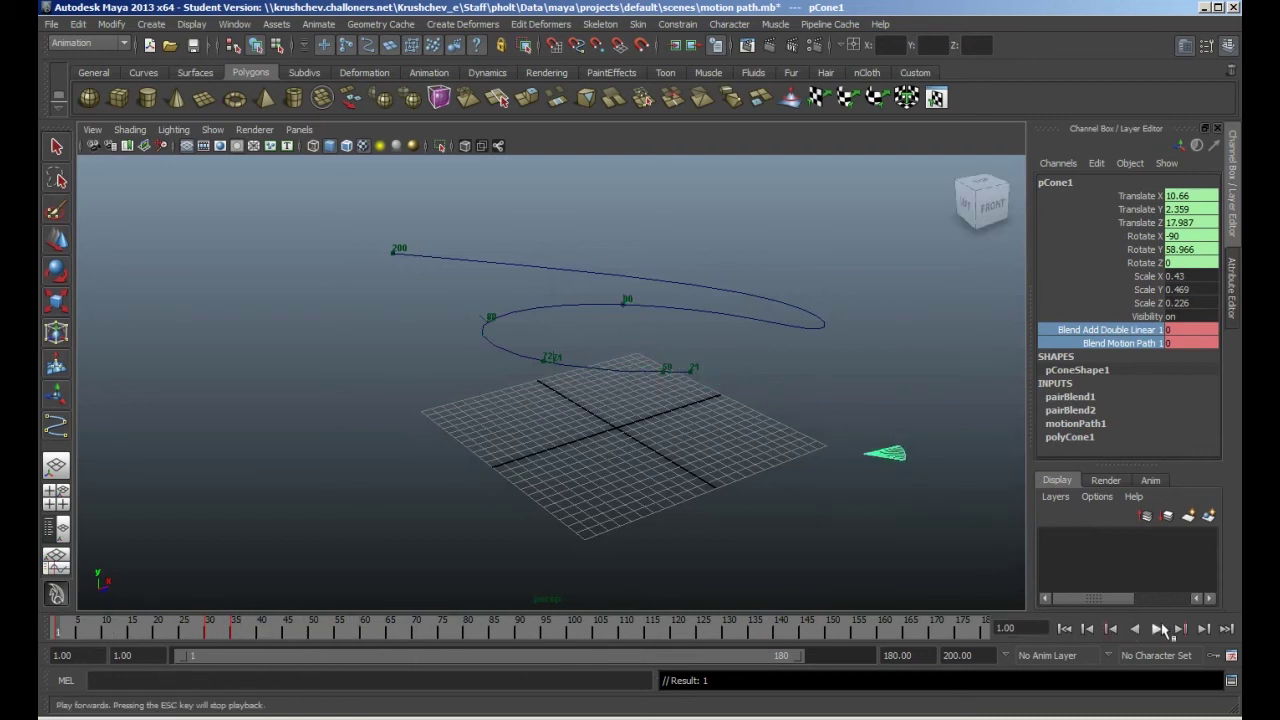
left_click(1157, 628)
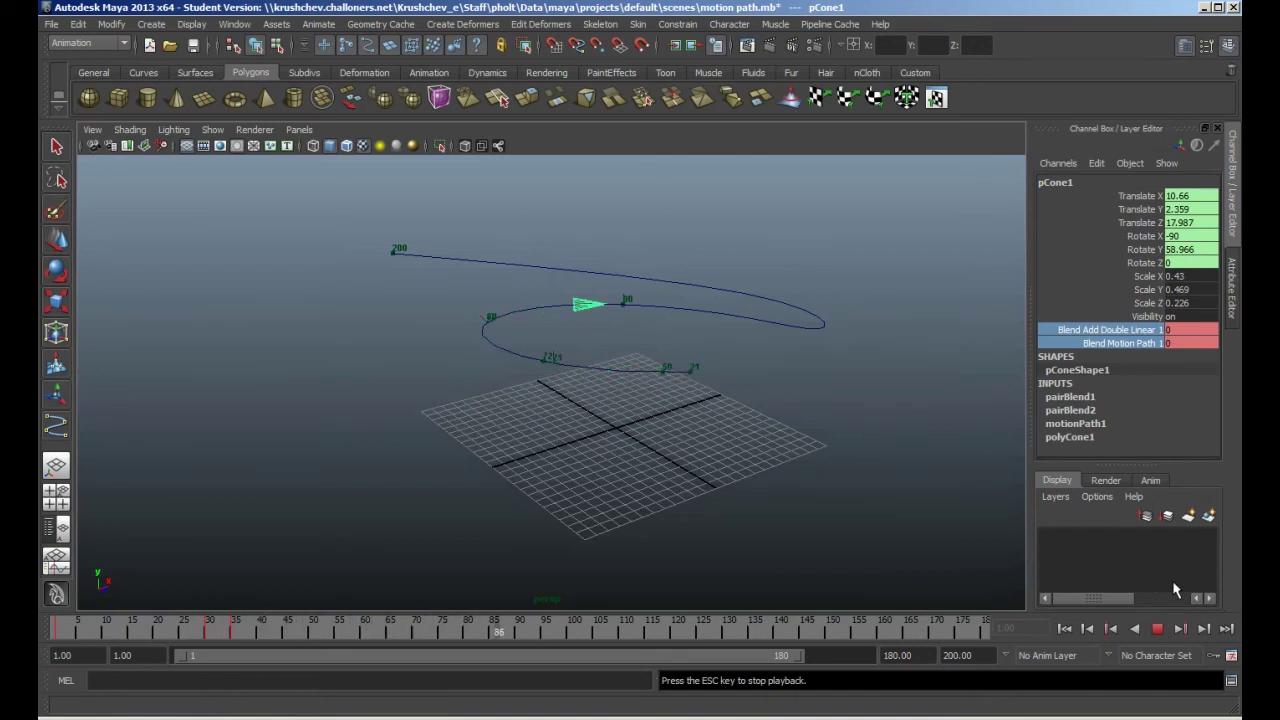
left_click(1157, 628)
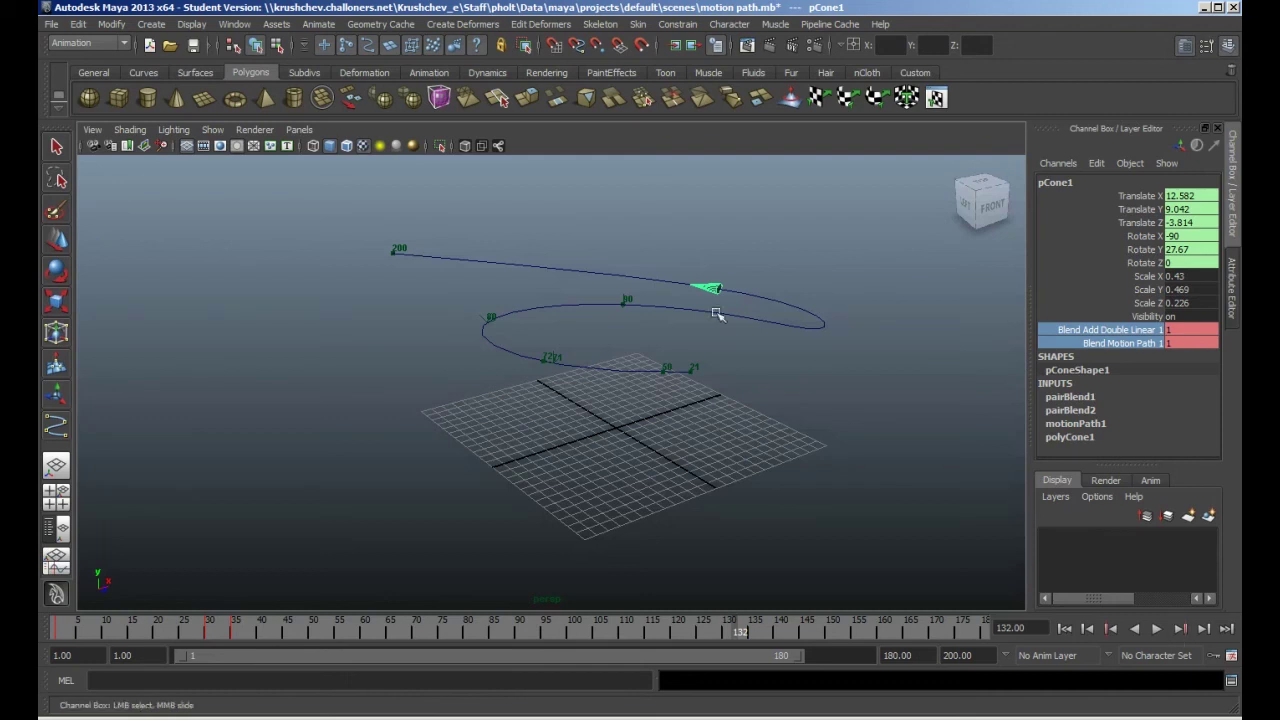
Create a locator at the centre of the grid.
left_click(110, 24)
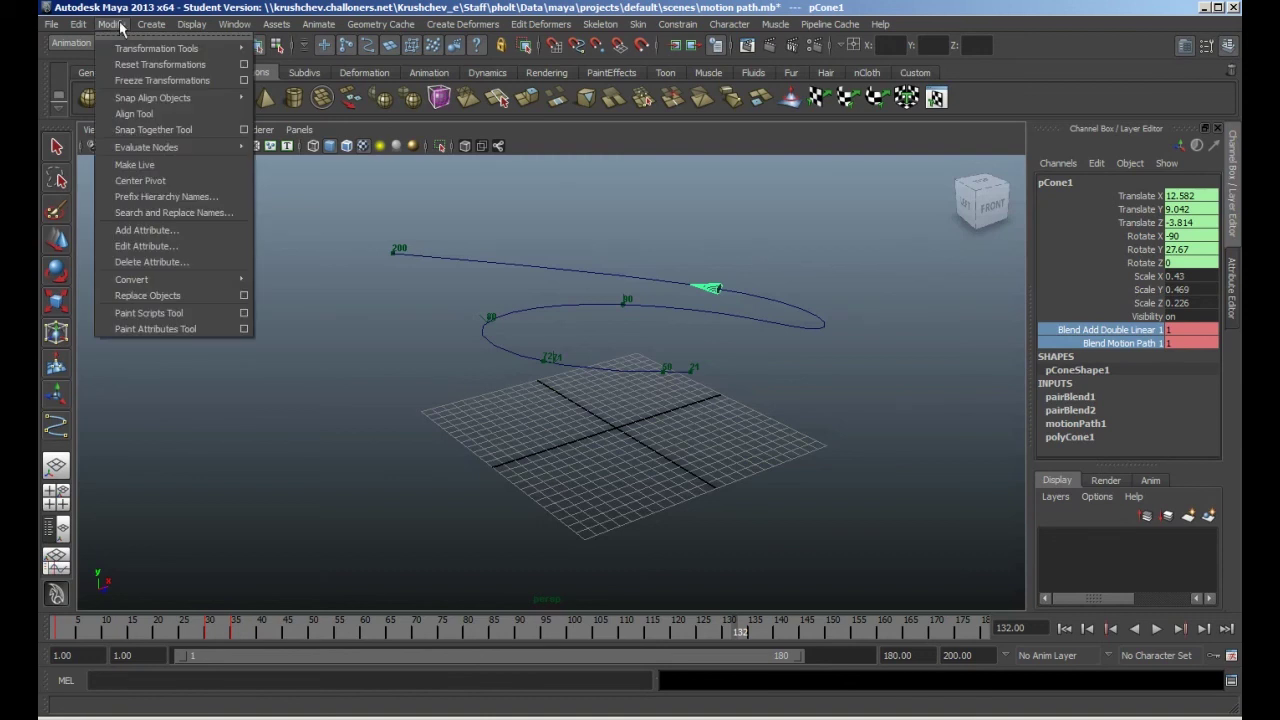
mouse_move(155, 26)
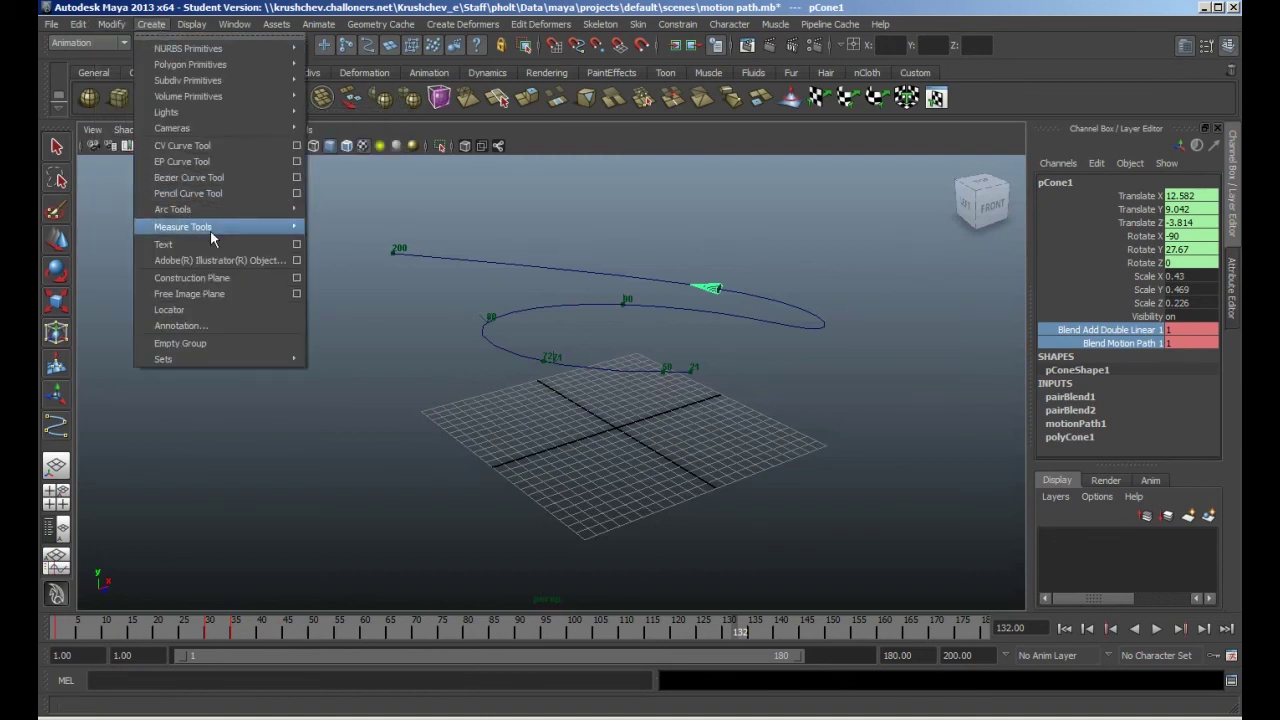
left_click(223, 313)
key("w")
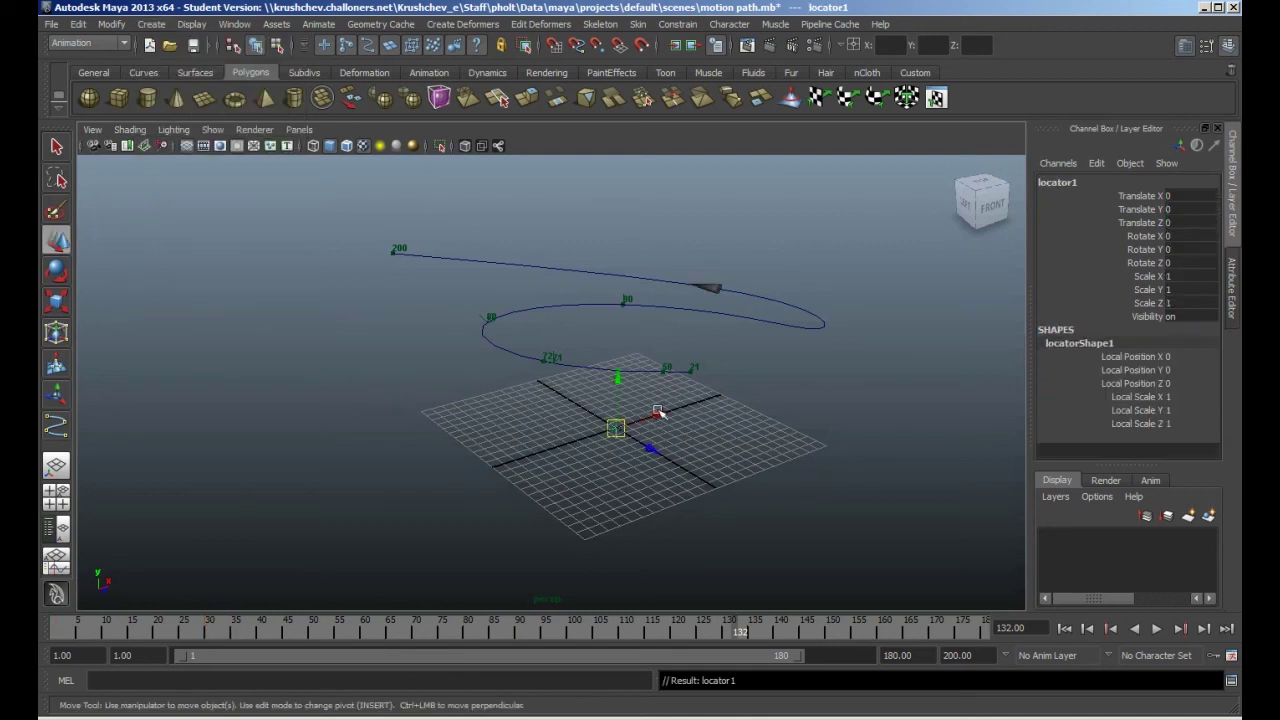
Move the locator away from the curve to about X -22.3, Y 13.0, Z 17.0.
left_click(624, 304)
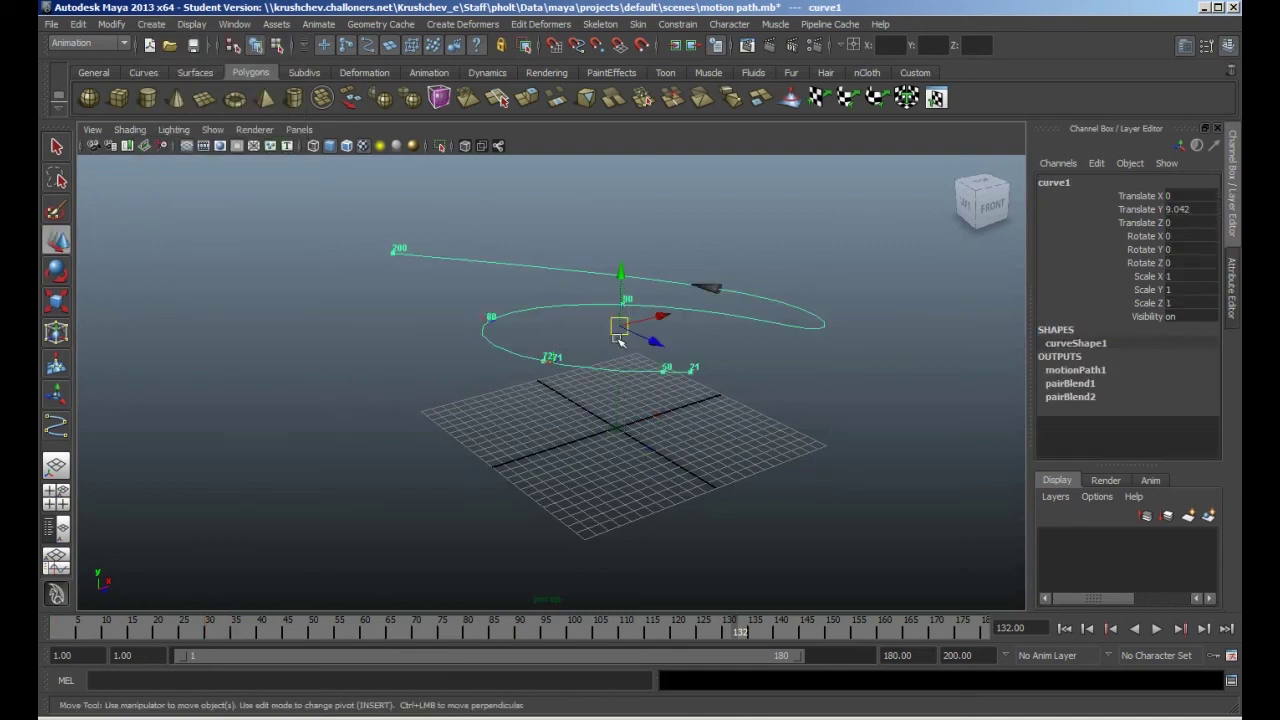
left_click(618, 427)
left_click_drag(617, 378, 617, 214)
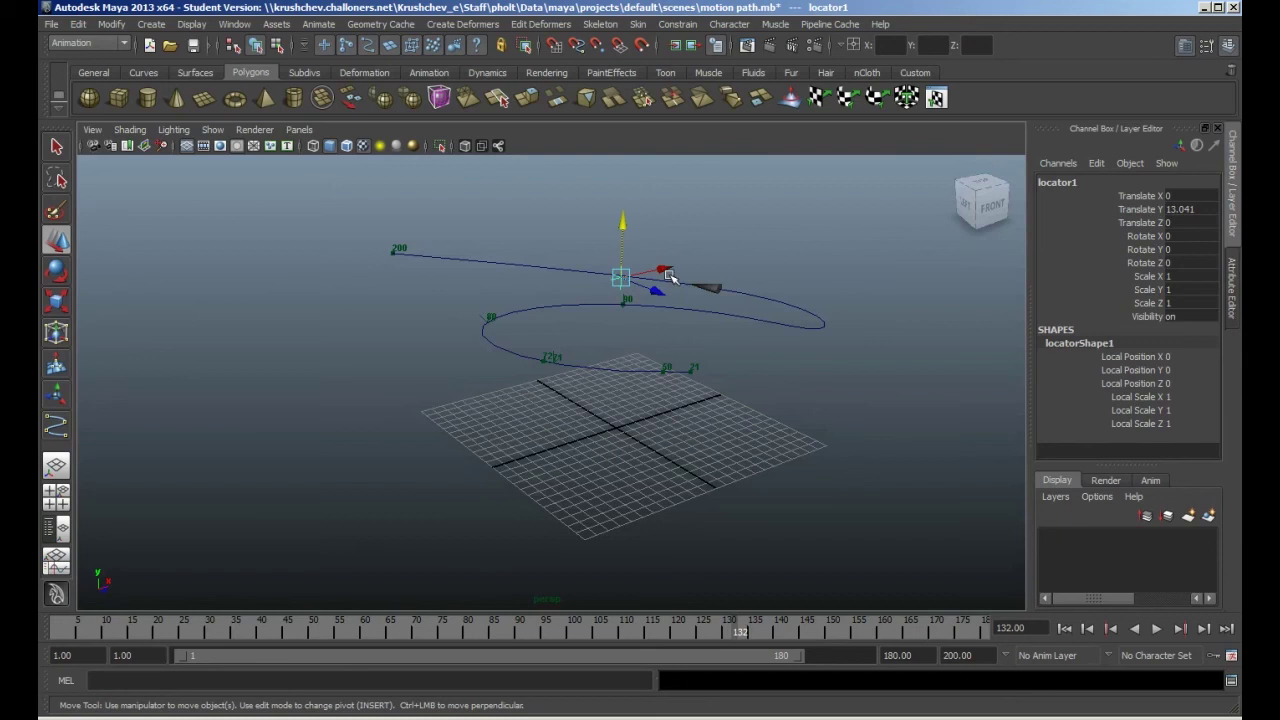
left_click_drag(668, 270, 528, 458)
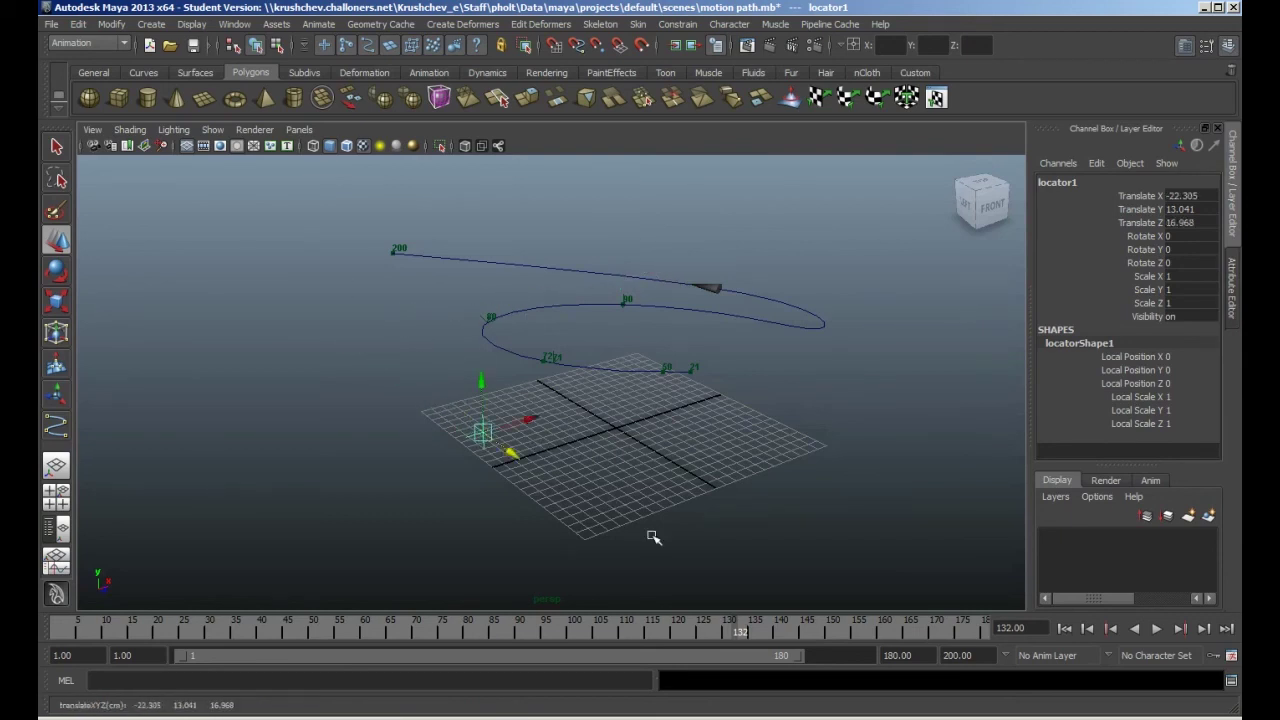